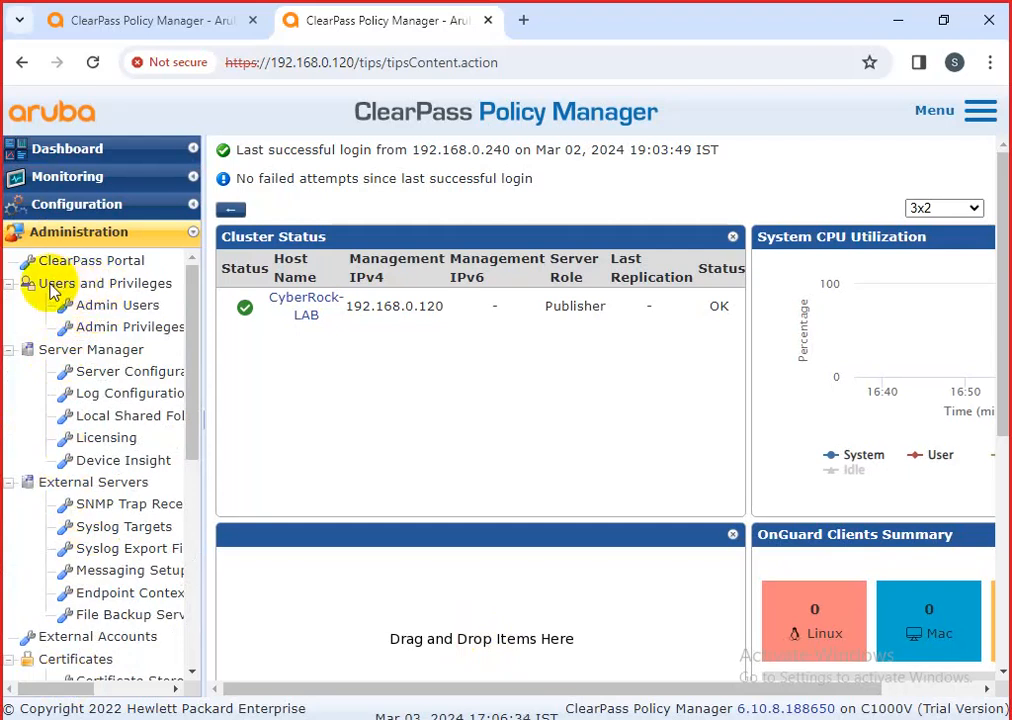
Step: Show the Admin Users page listing the five existing administrator accounts
left_click(108, 306)
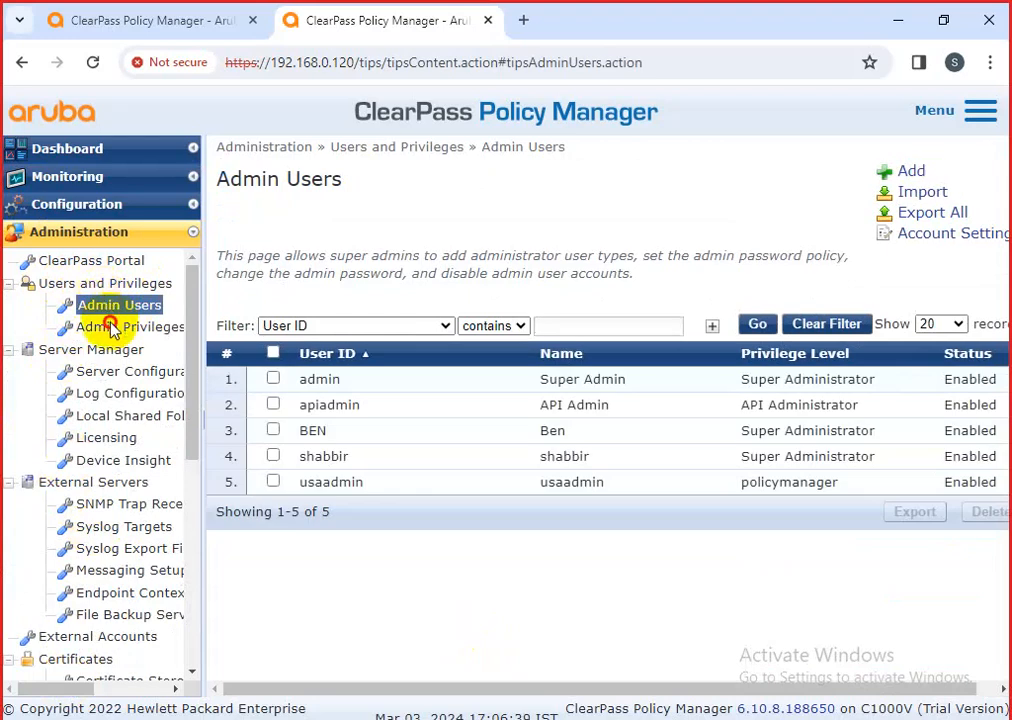
Step: Switch to Admin Privileges and select the Read_only_Access privilege
left_click(111, 329)
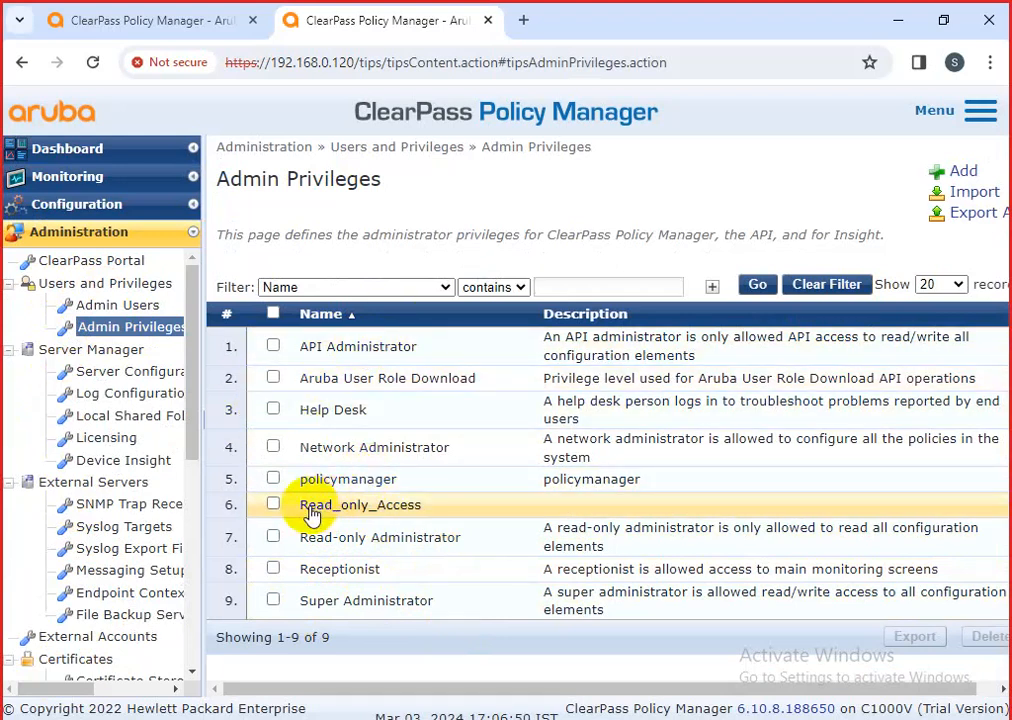
left_click(276, 510)
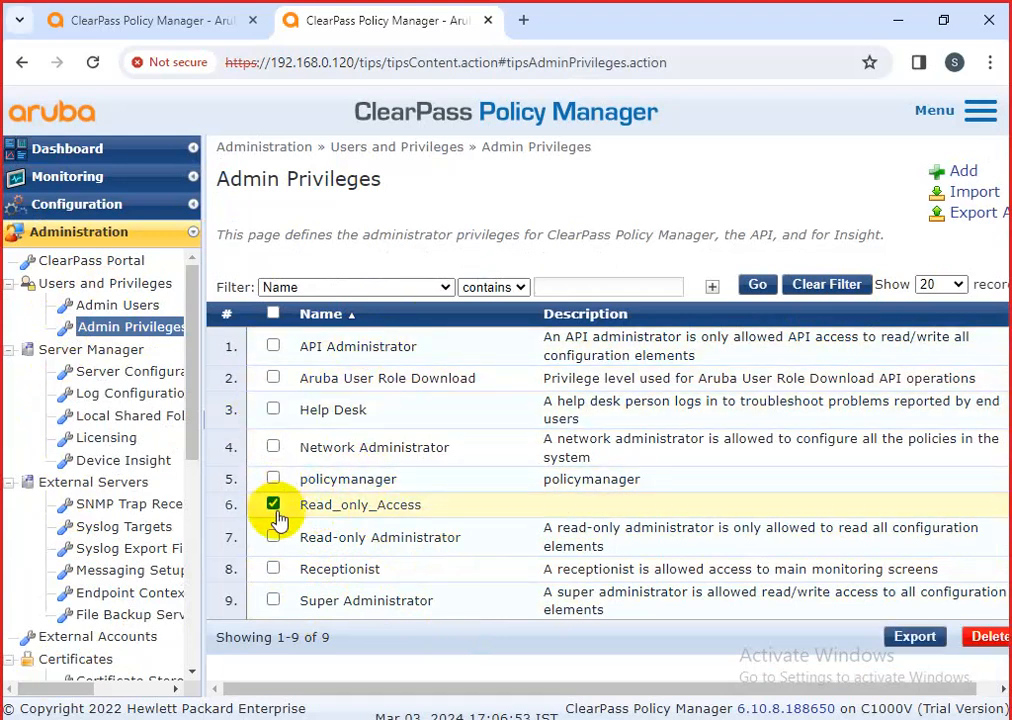
left_click(414, 508)
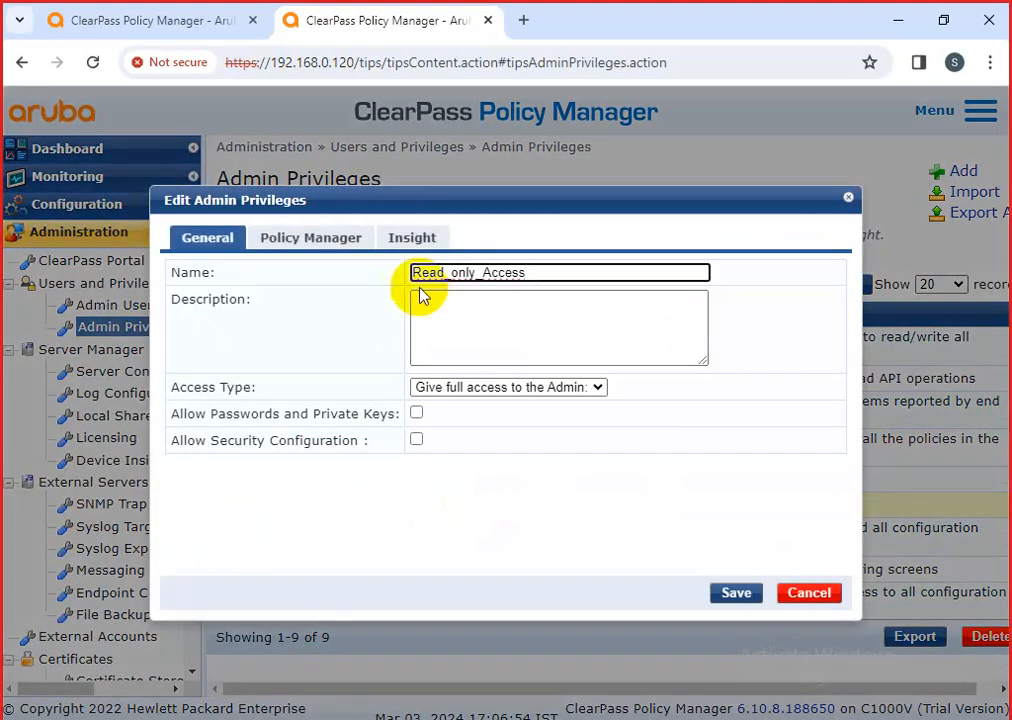
left_click(313, 240)
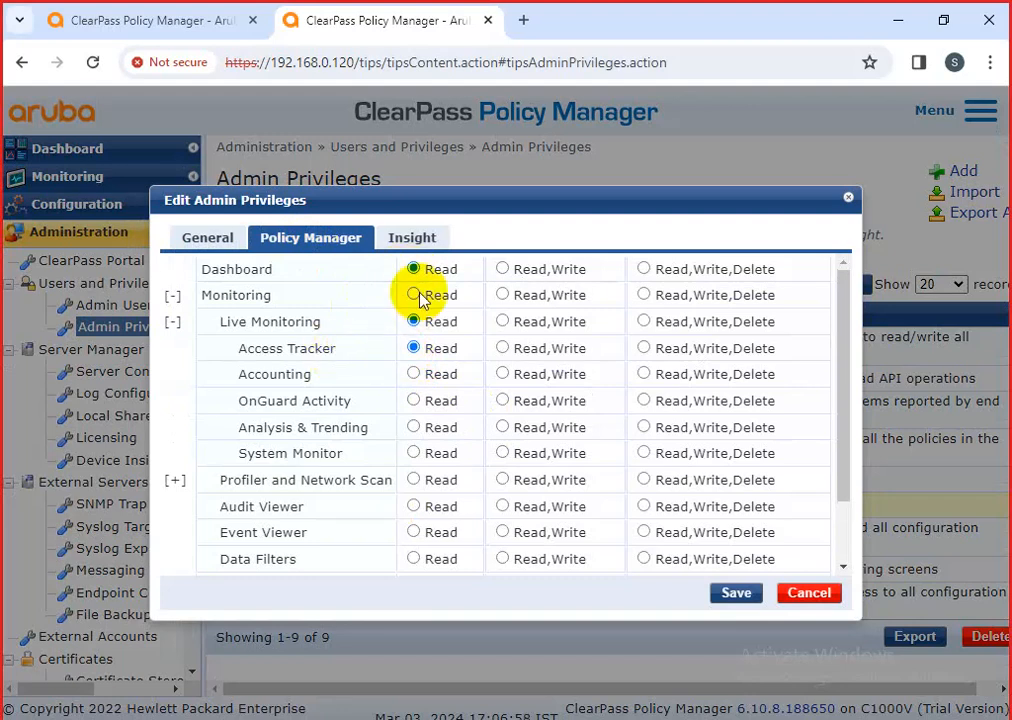
scroll(477, 452, "down", 2)
scroll(478, 454, "up", 2)
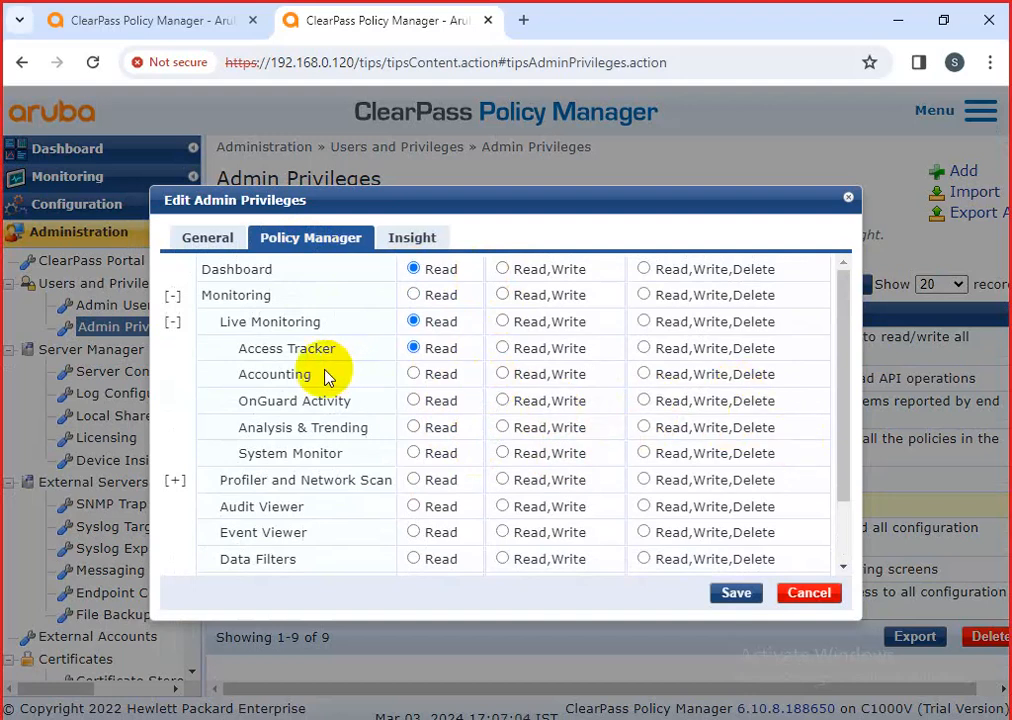
left_click(213, 238)
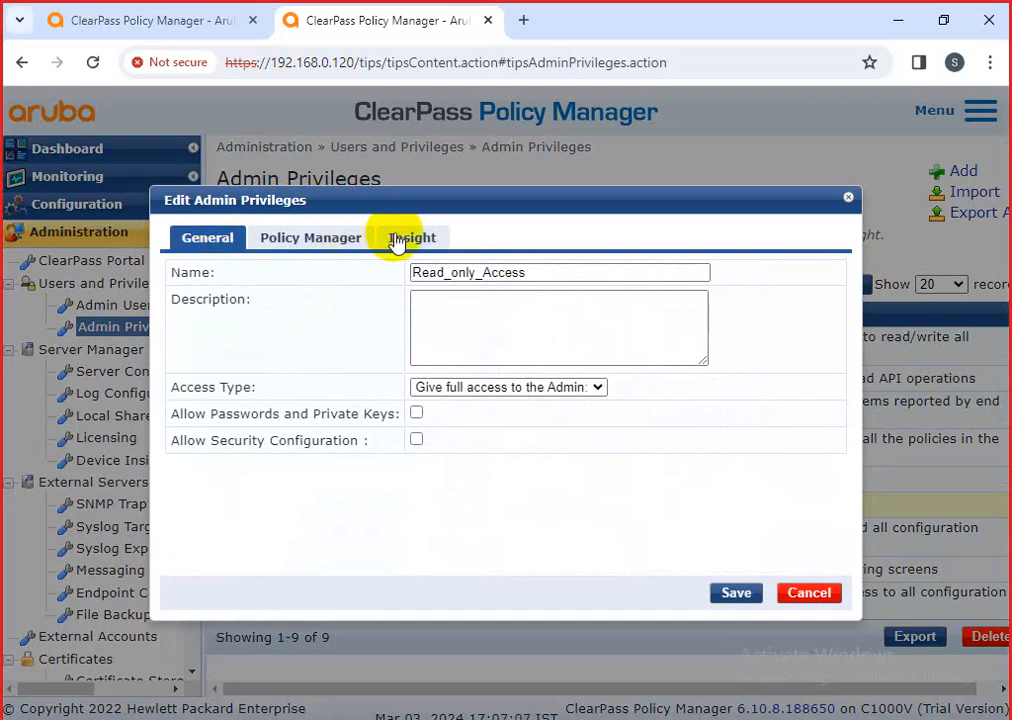
left_click(396, 240)
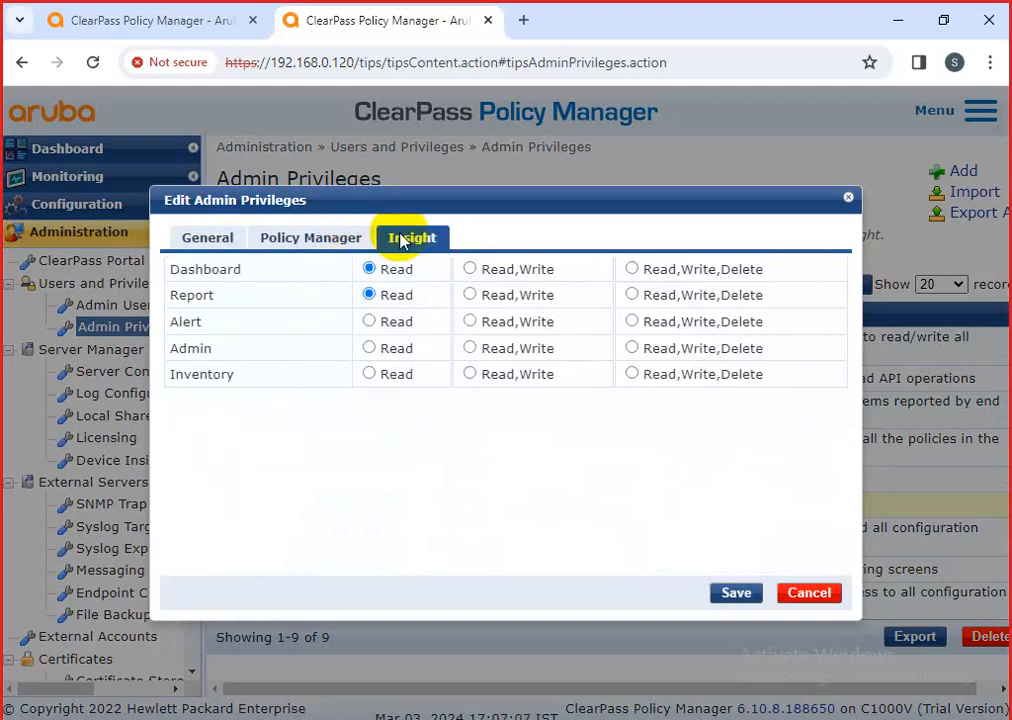
left_click(201, 241)
left_click(480, 390)
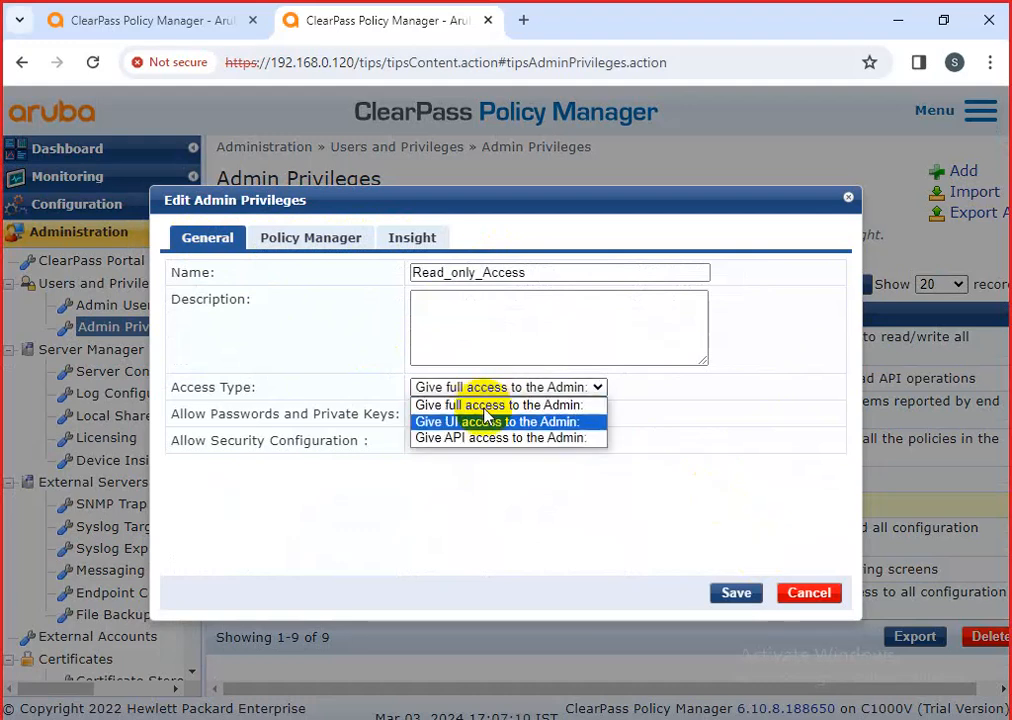
left_click(809, 593)
left_click(273, 504)
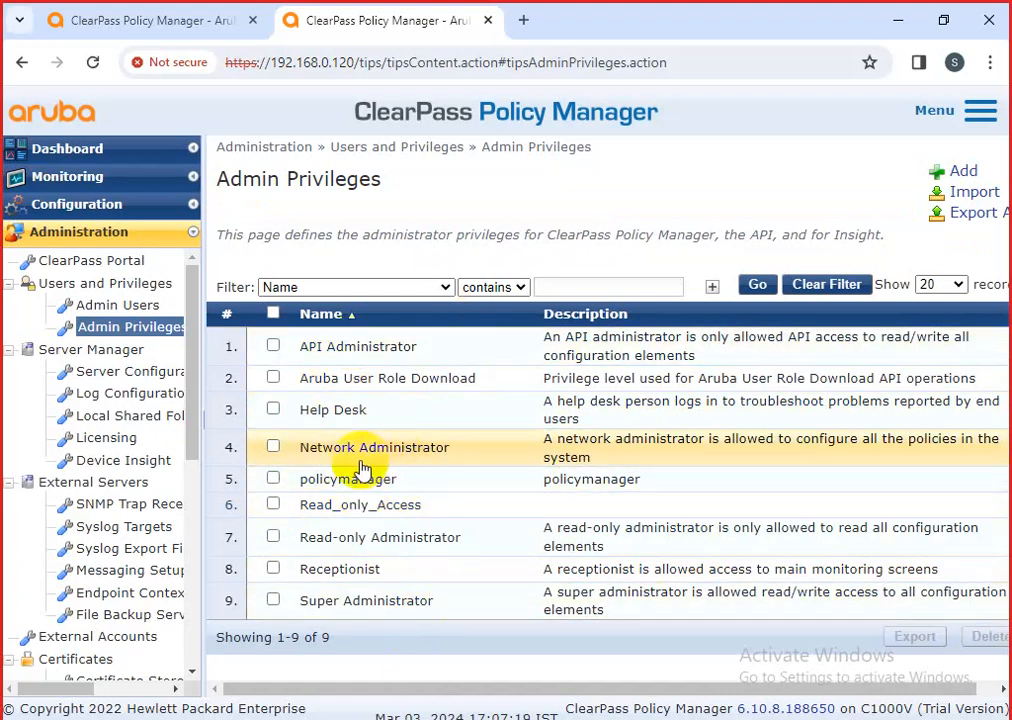
left_click(966, 178)
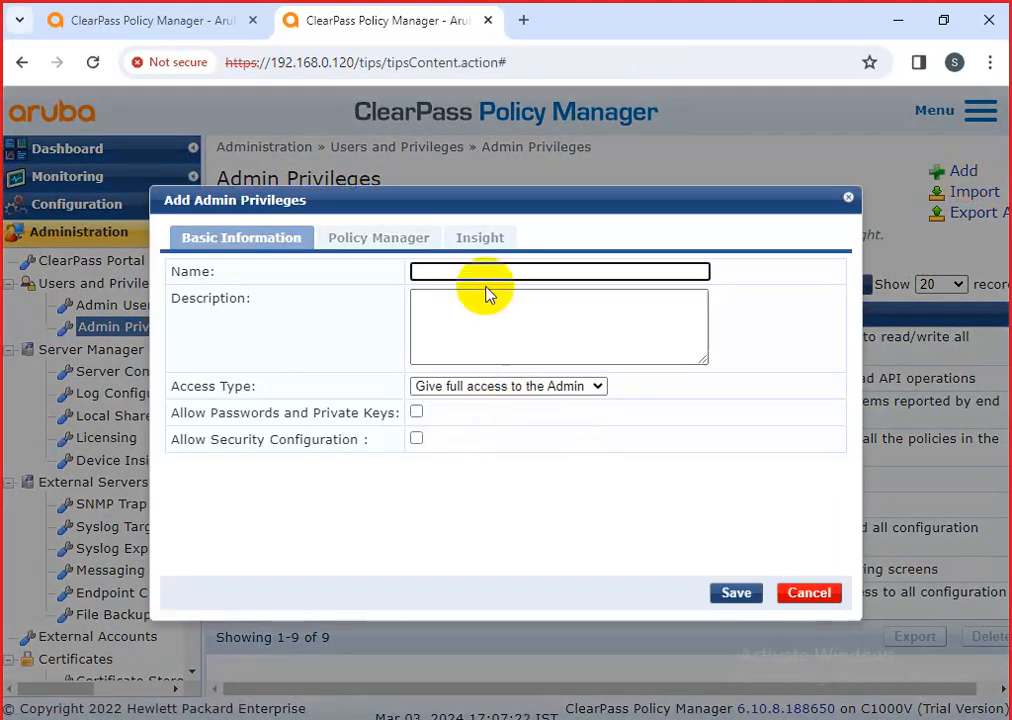
Step: Name the new privilege test and give Dashboard, Monitoring, Configuration and Administration Read,Write,Delete rights
left_click(484, 280)
type("test")
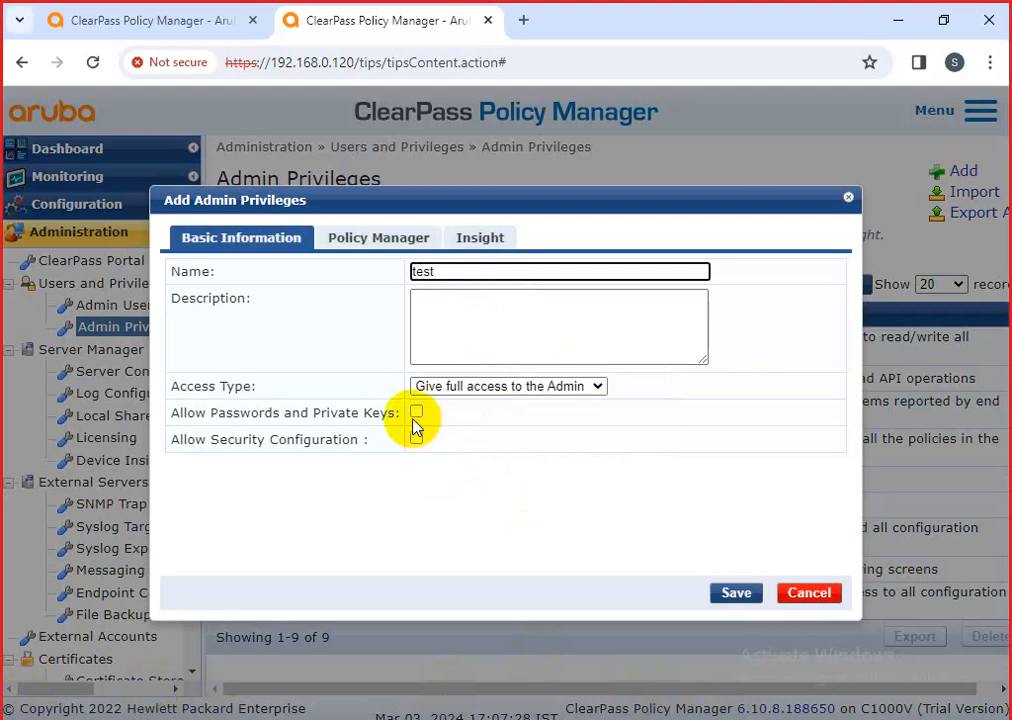
left_click(396, 245)
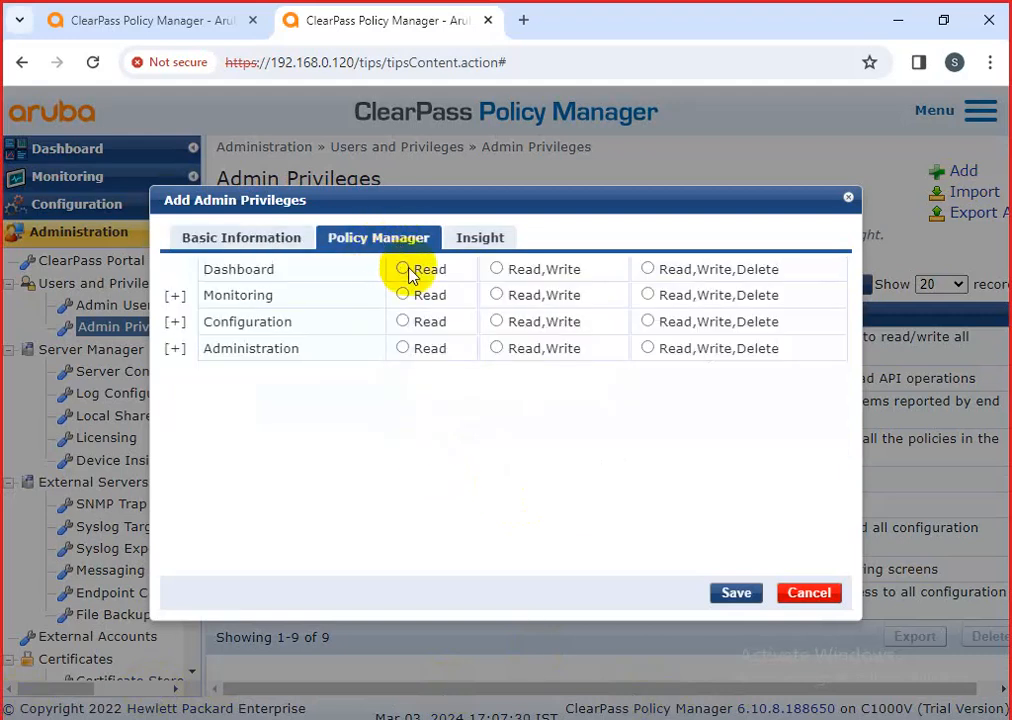
left_click(404, 270)
left_click(497, 269)
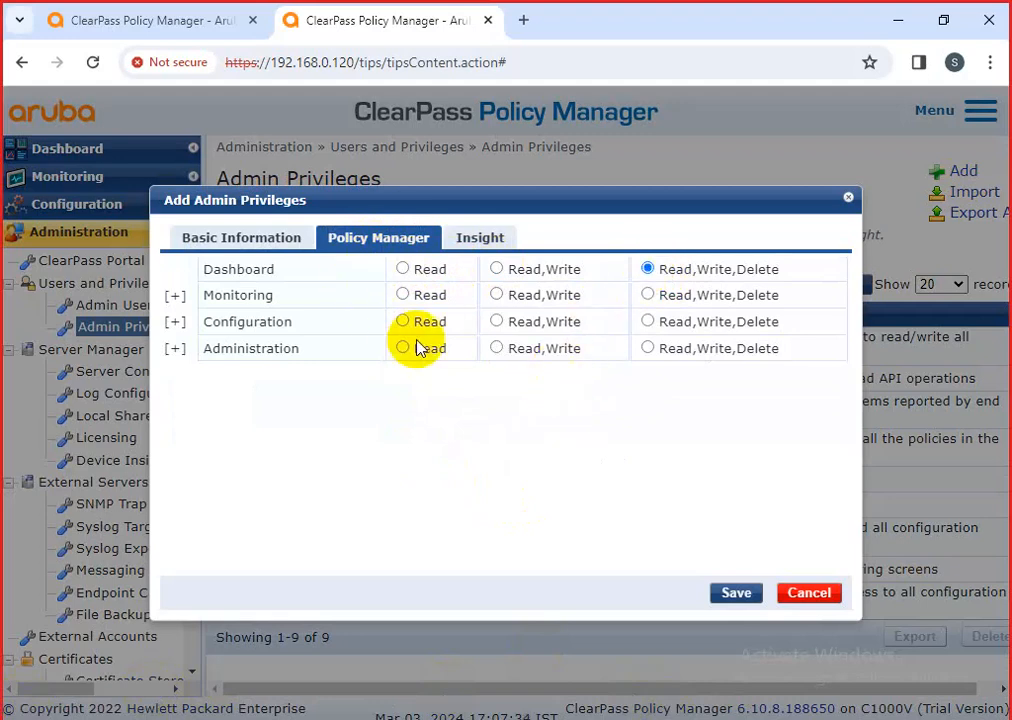
left_click(649, 321)
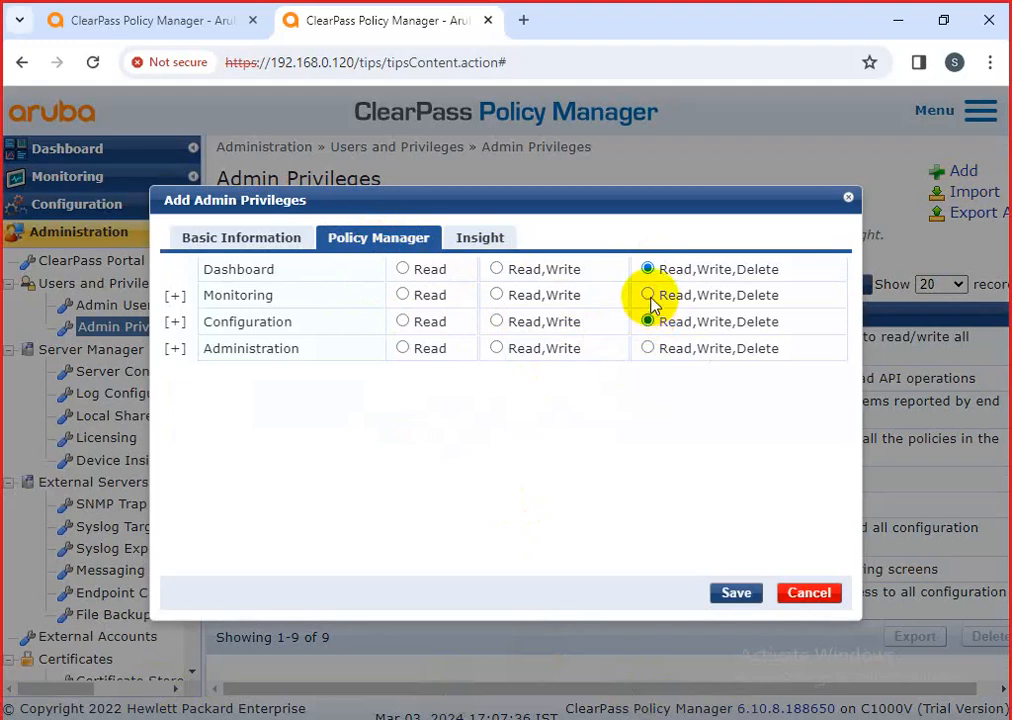
left_click(648, 295)
left_click(647, 347)
Step: Give the Insight Dashboard, Report, Alert and Admin areas Read,Write,Delete rights
left_click(480, 238)
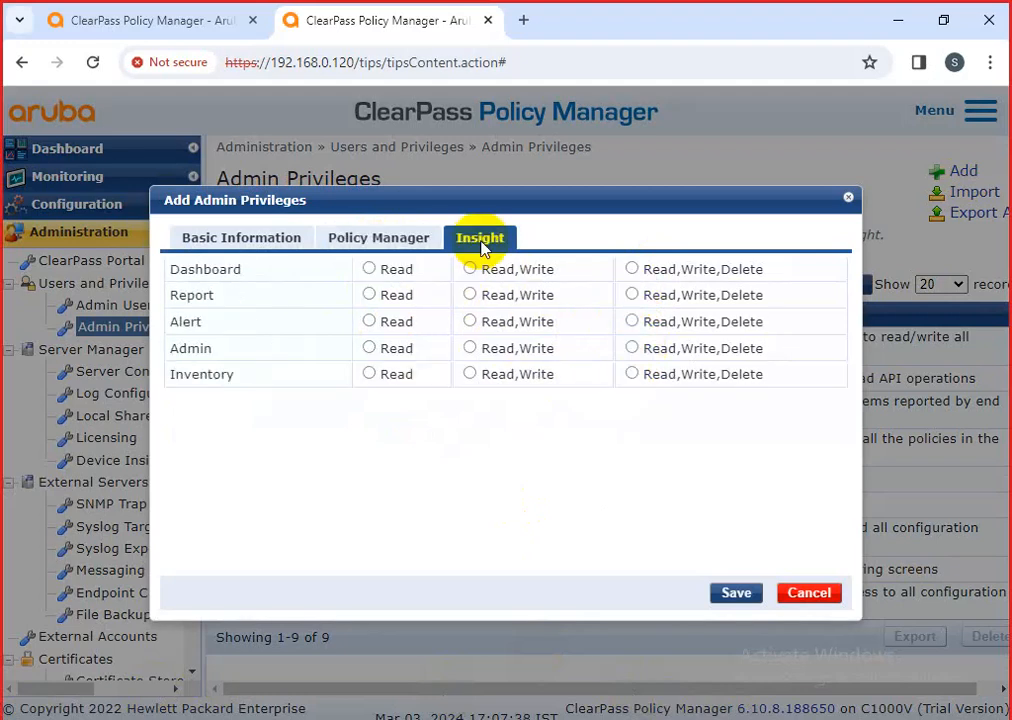
left_click(633, 271)
left_click(631, 296)
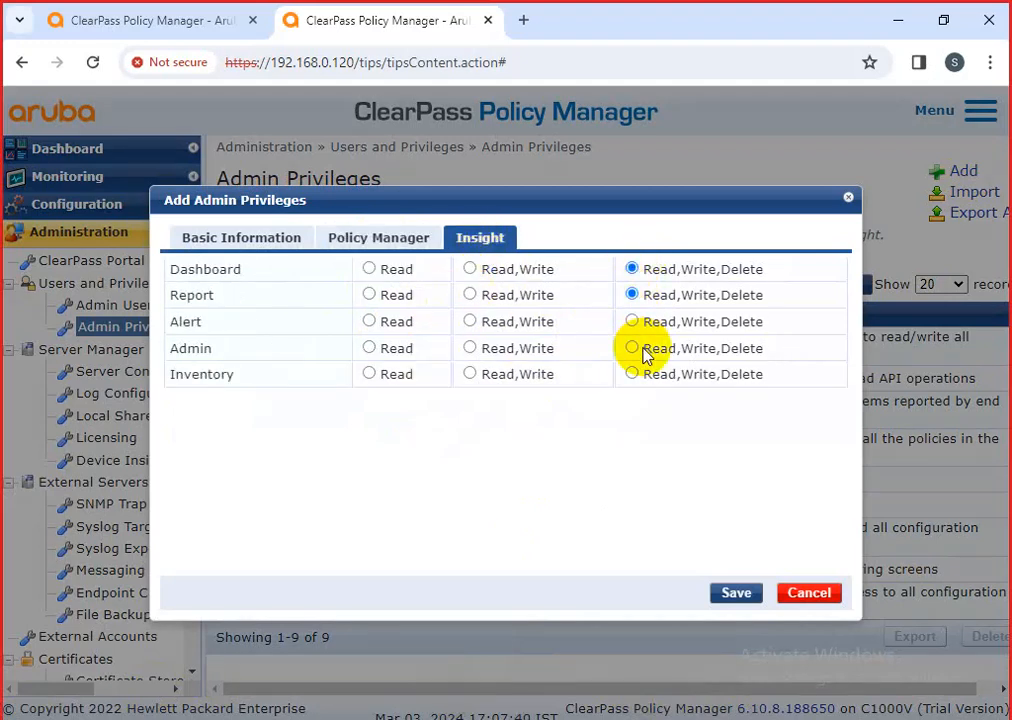
left_click(633, 348)
left_click(634, 322)
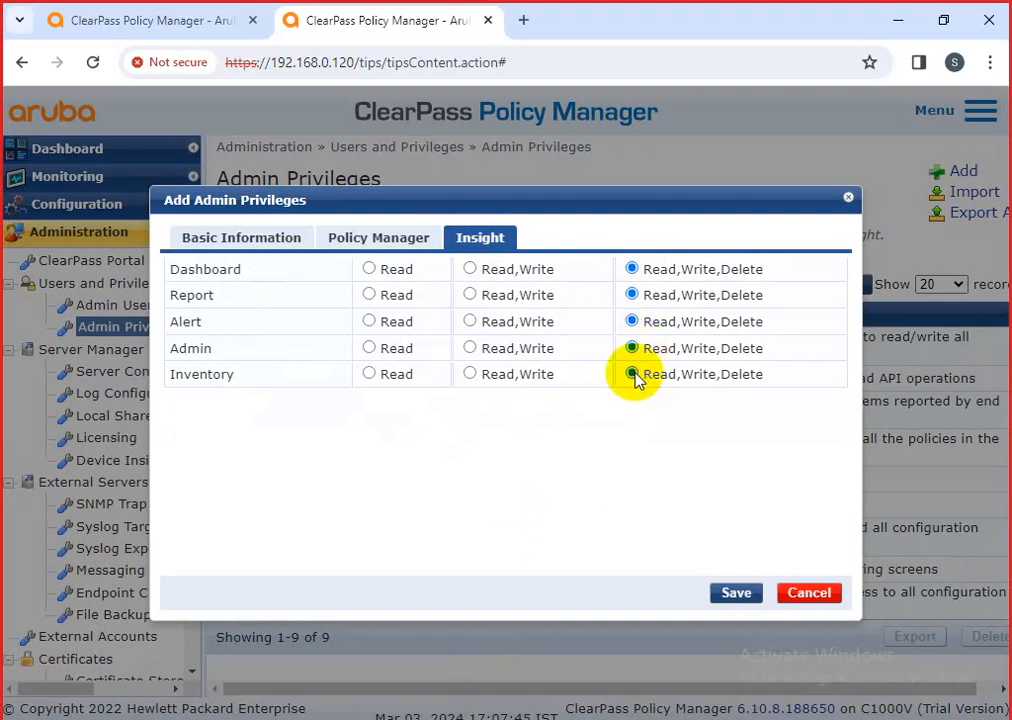
Step: Keep Full access as the access type, save the test privilege and reopen it for review
left_click(210, 248)
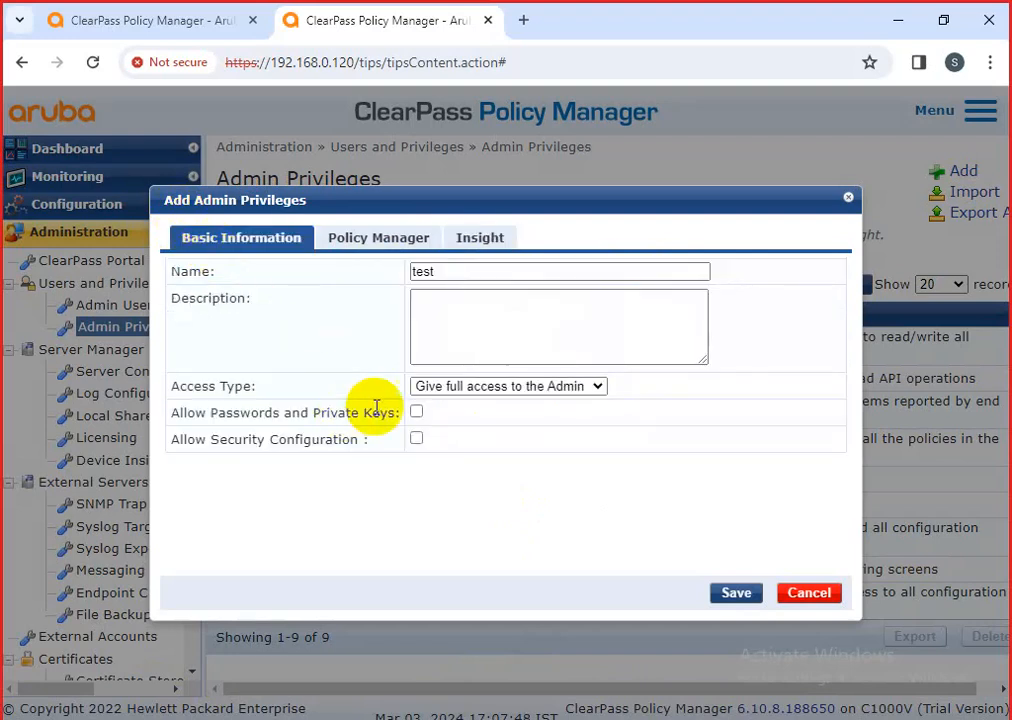
left_click(481, 390)
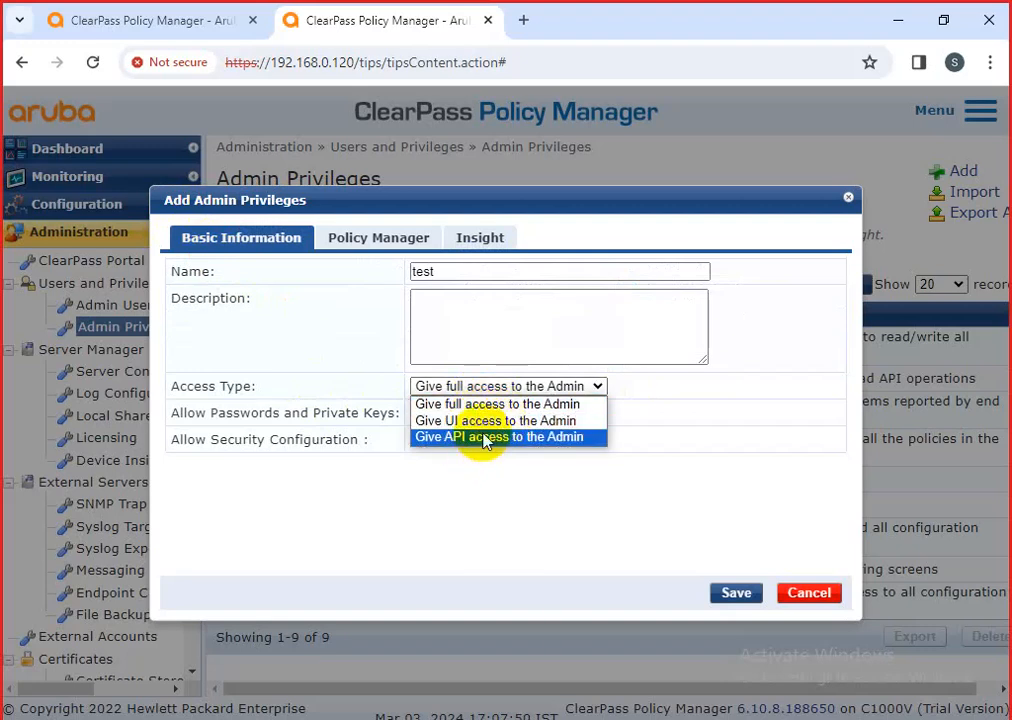
left_click(483, 404)
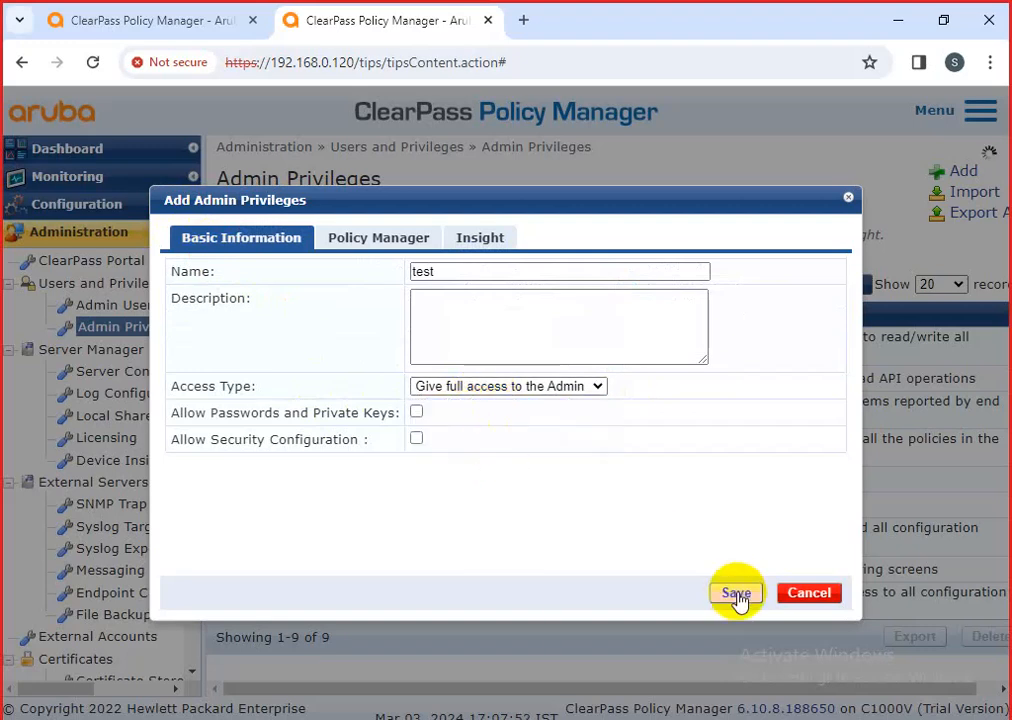
left_click(737, 594)
scroll(450, 560, "down", 1)
left_click(352, 640)
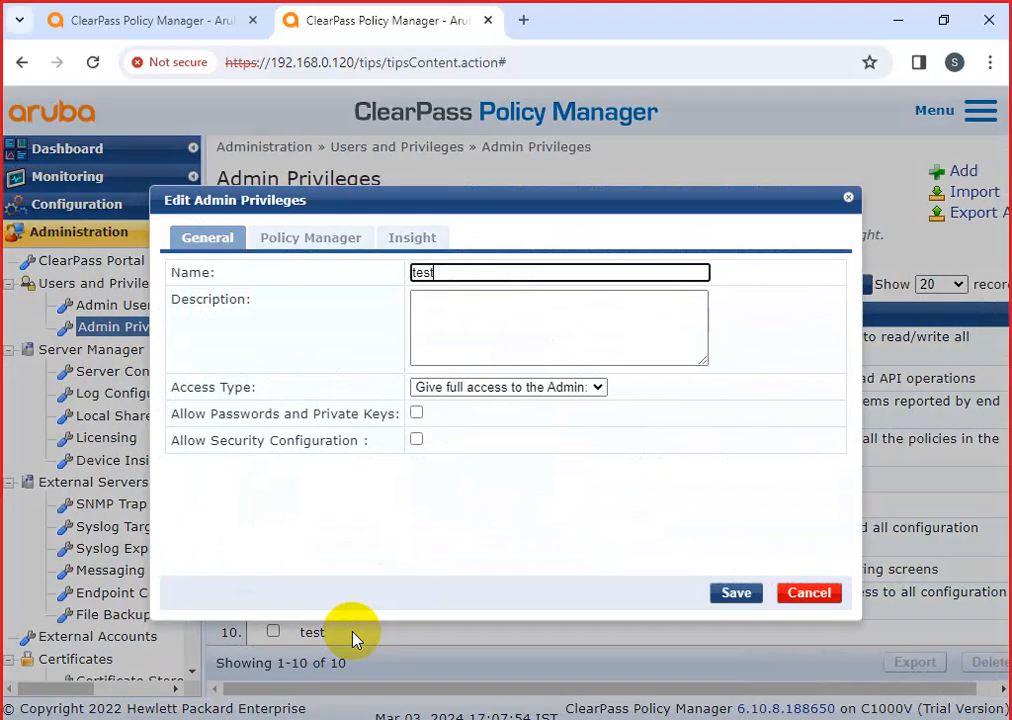
Step: Cancel out of the test privilege and an unused Add dialog, then return to Admin Users
left_click(824, 598)
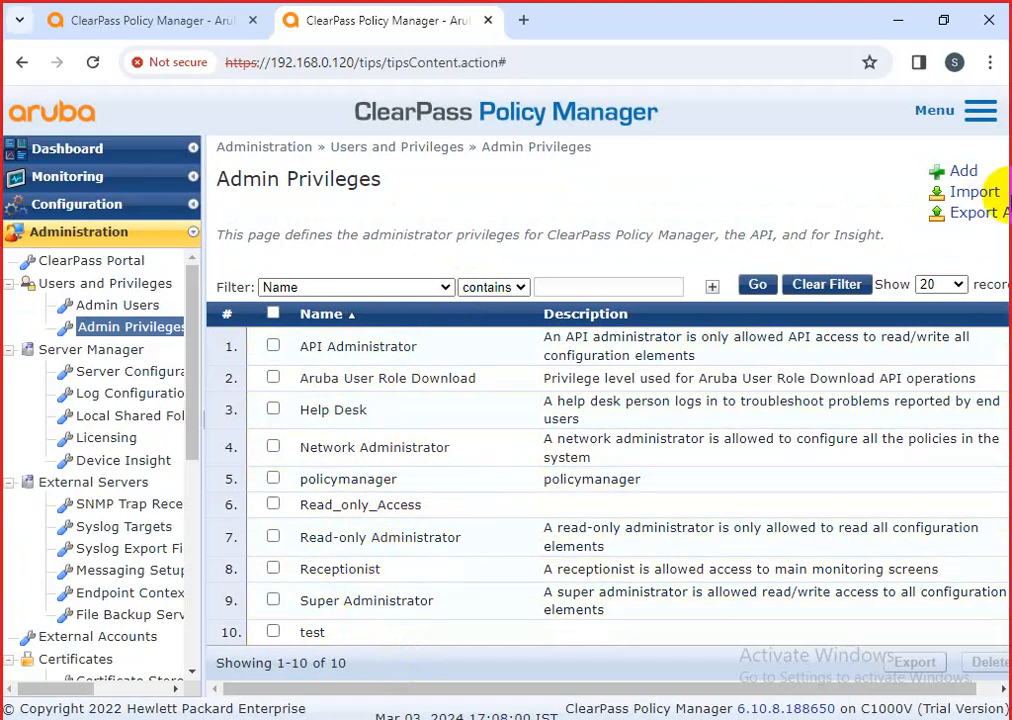
left_click(965, 171)
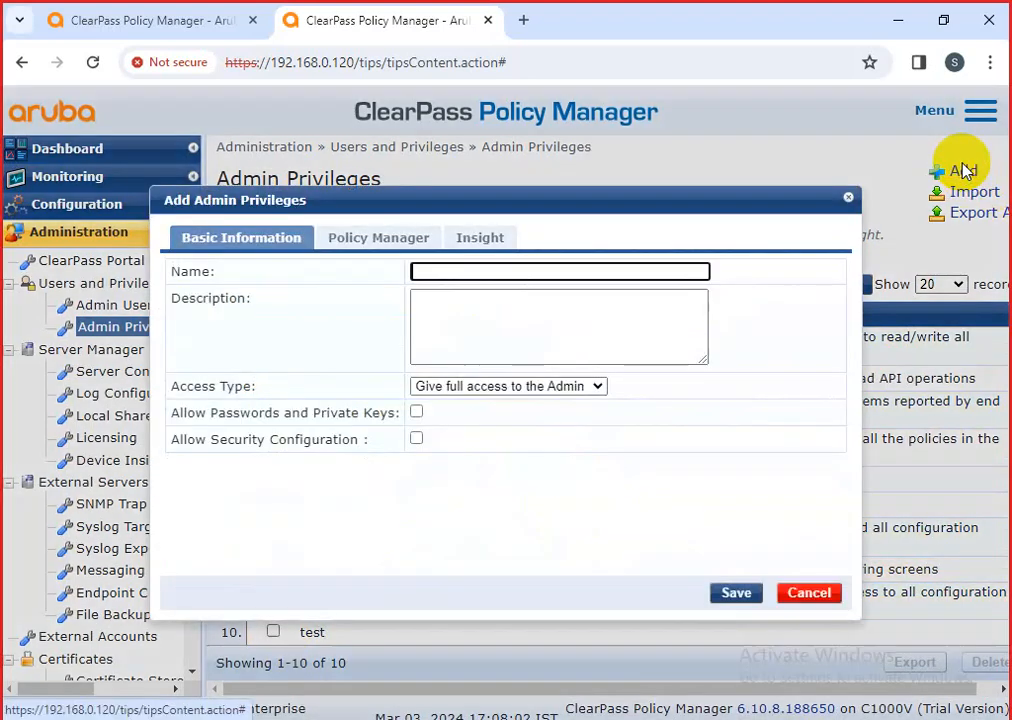
left_click(820, 593)
left_click(400, 506)
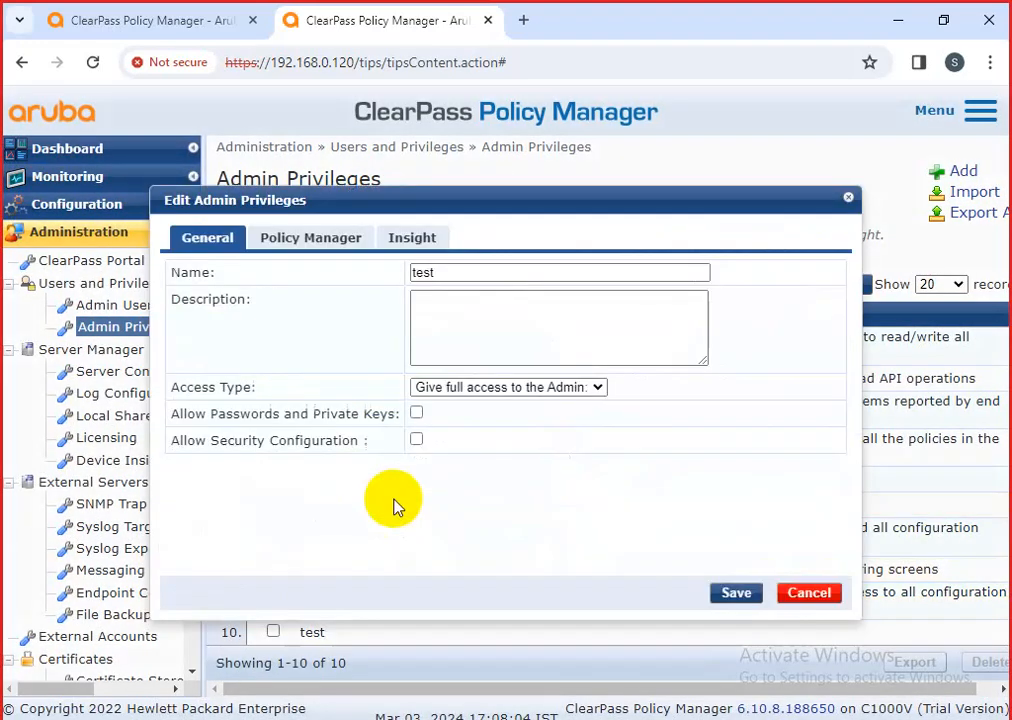
left_click(811, 594)
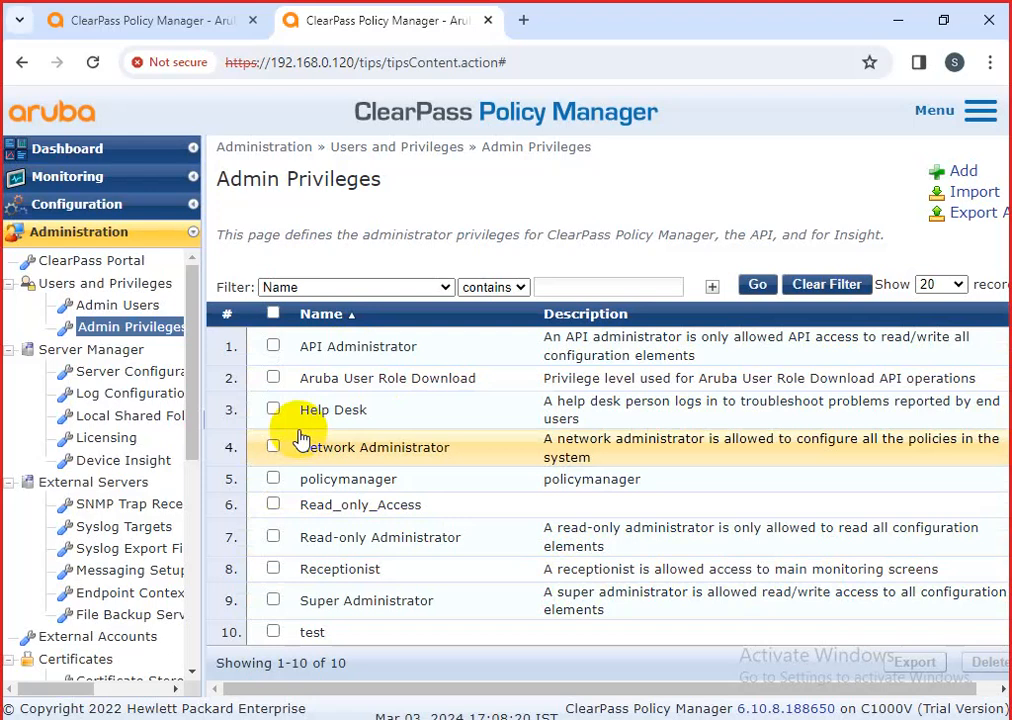
left_click(108, 305)
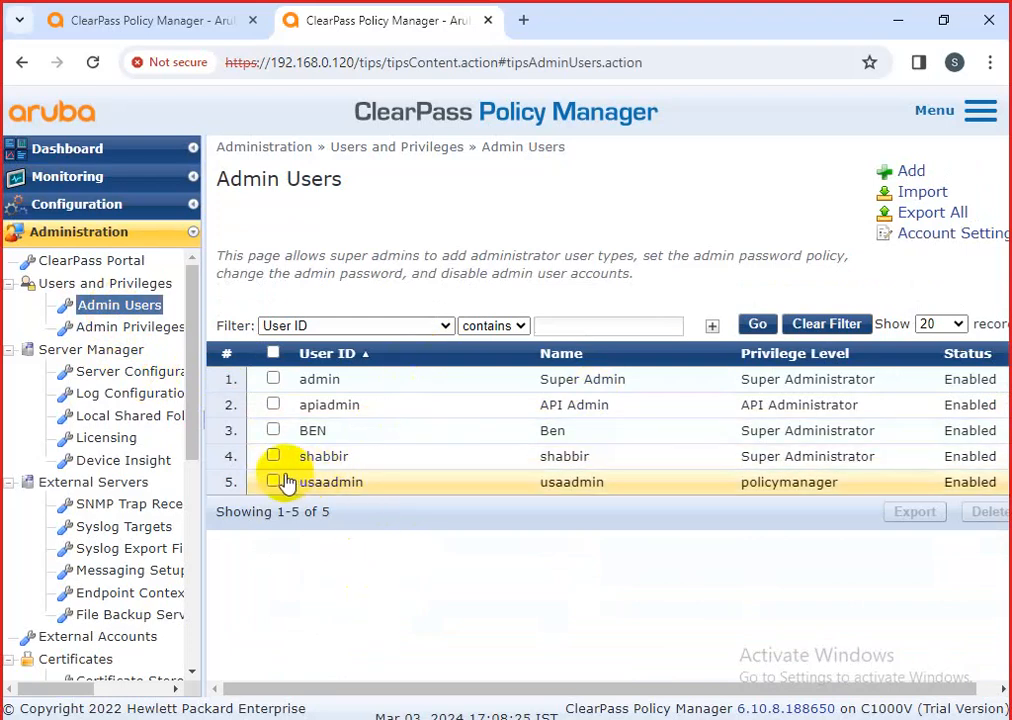
Step: Delete the two extra Super Administrator accounts one at a time, then check the admin account's details
left_click(273, 456)
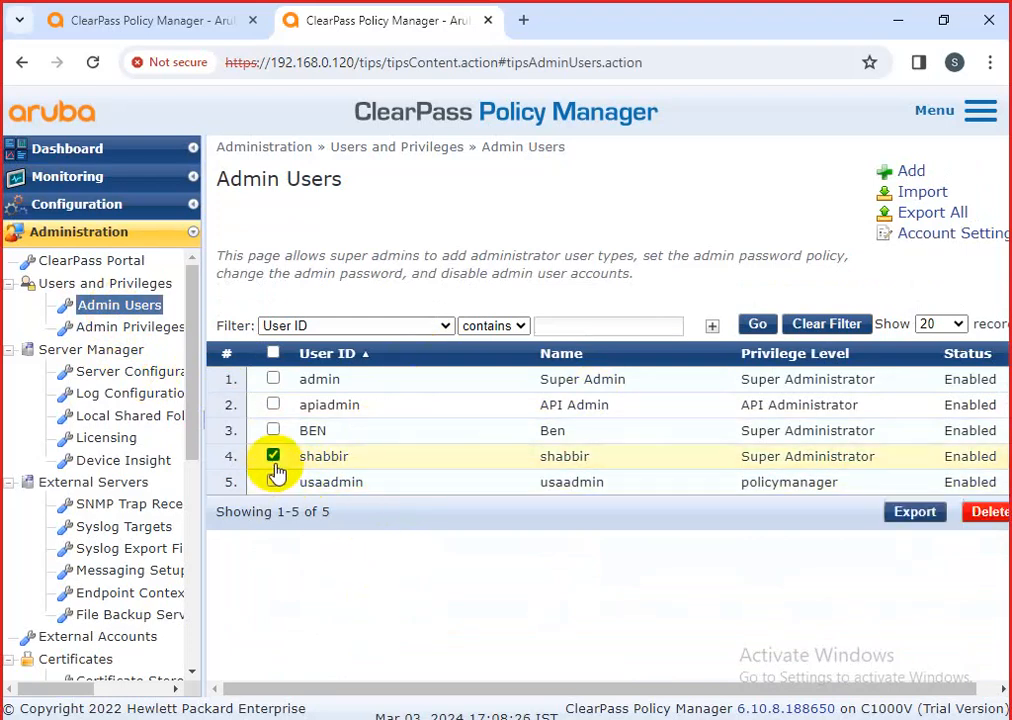
left_click(986, 512)
left_click(601, 443)
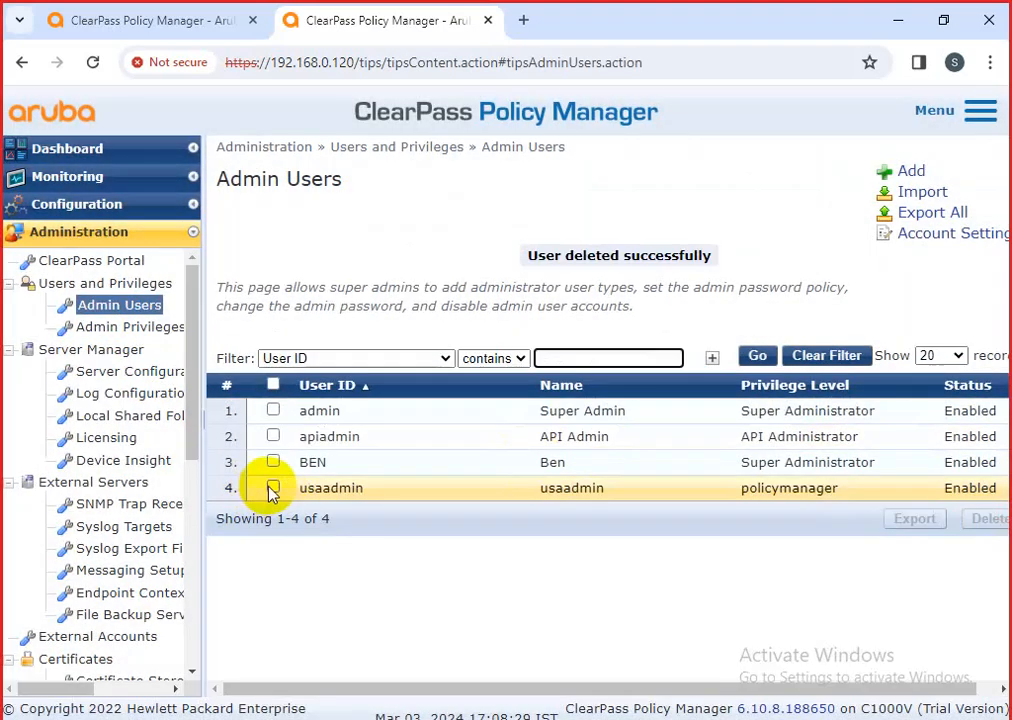
left_click(273, 462)
left_click(984, 522)
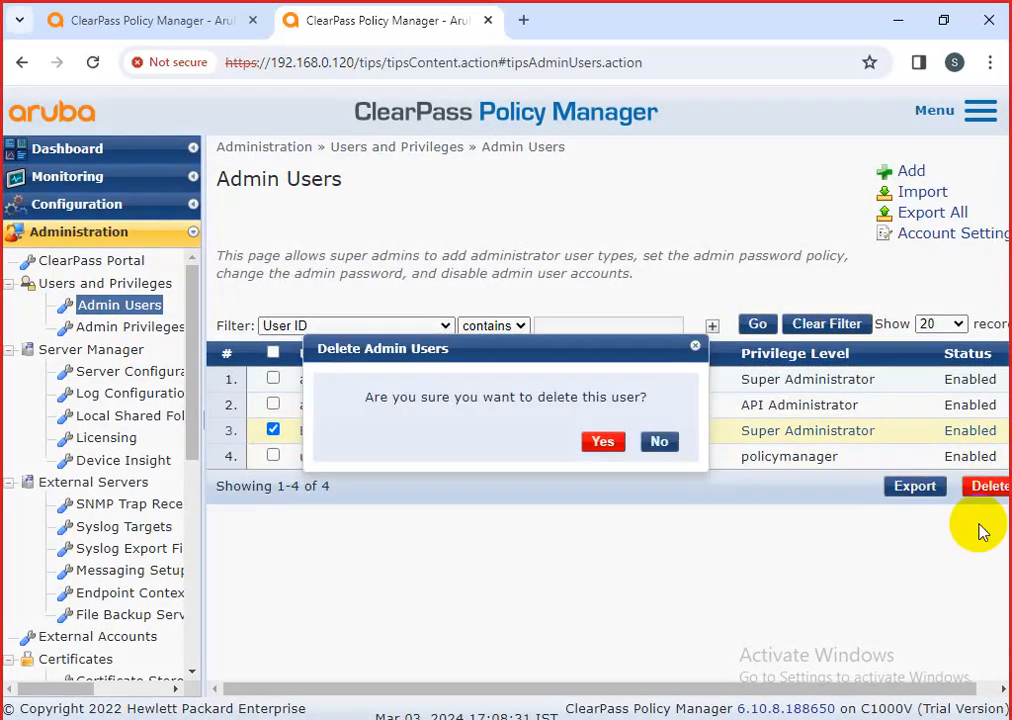
left_click(601, 443)
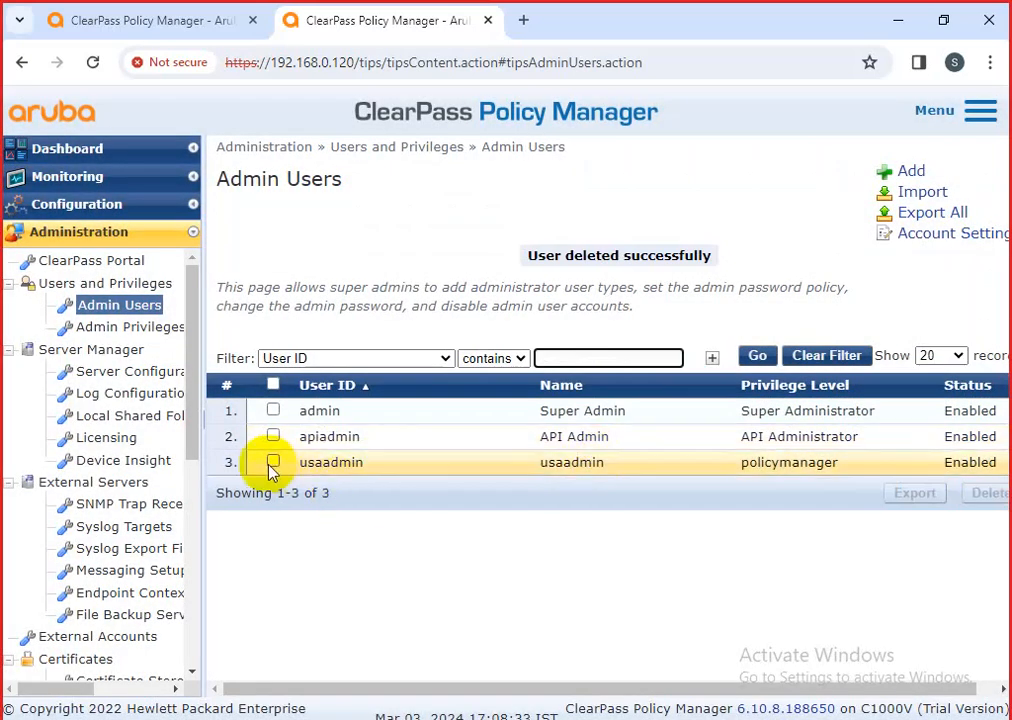
left_click(559, 419)
left_click(596, 500)
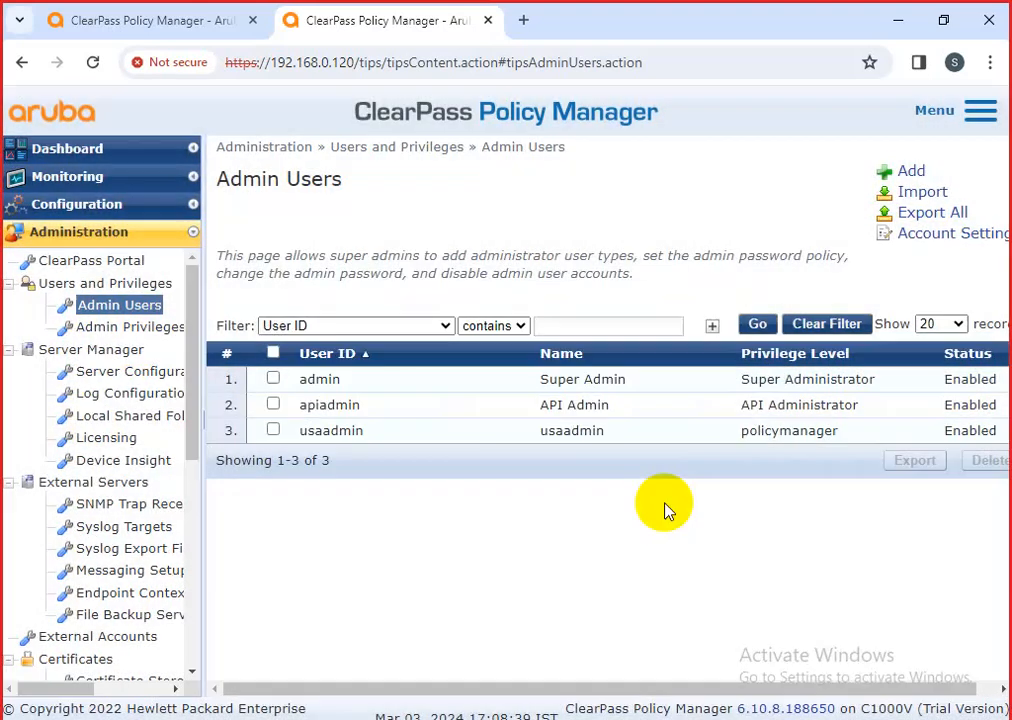
Step: Overwrite the admin account's Password and Verify Password with the new password and save
left_click(585, 385)
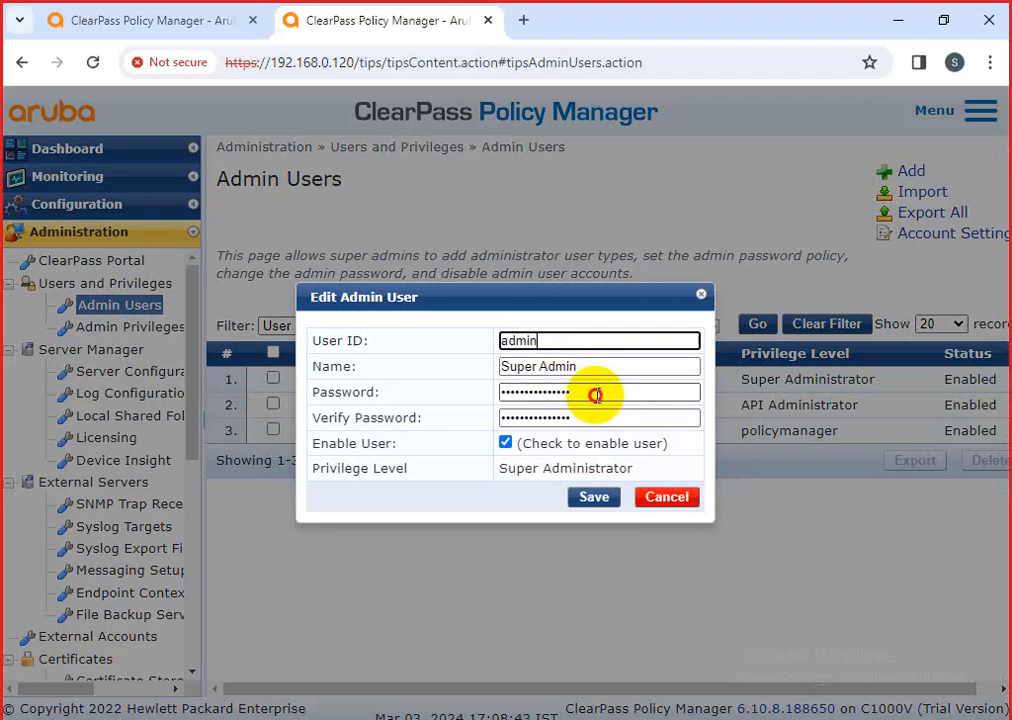
left_click_drag(594, 392, 368, 390)
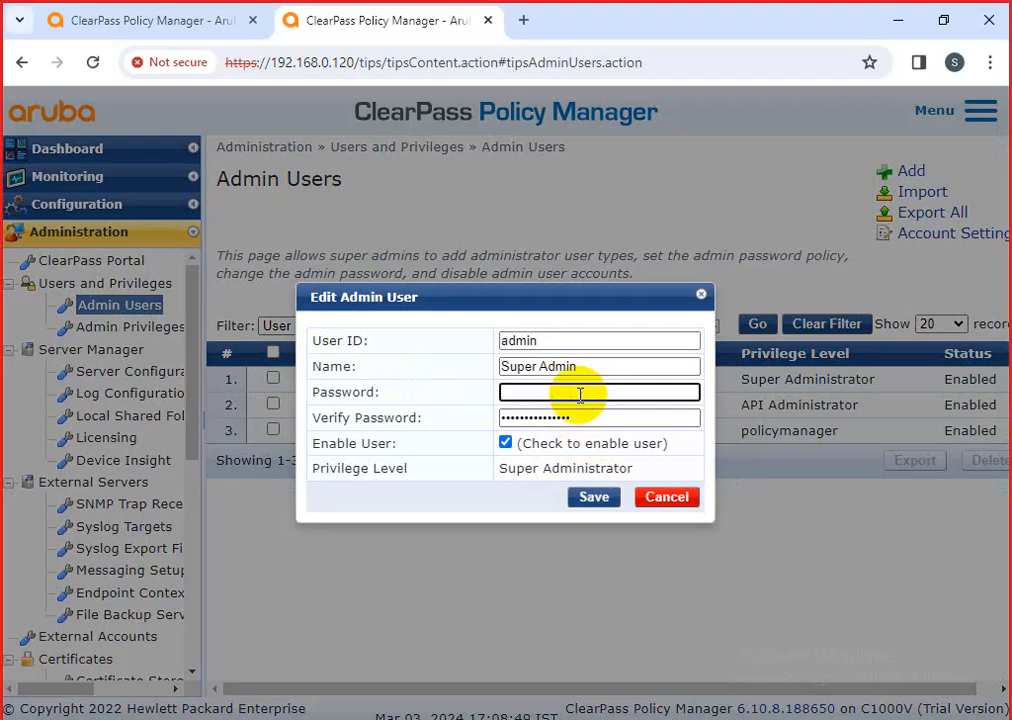
left_click(668, 497)
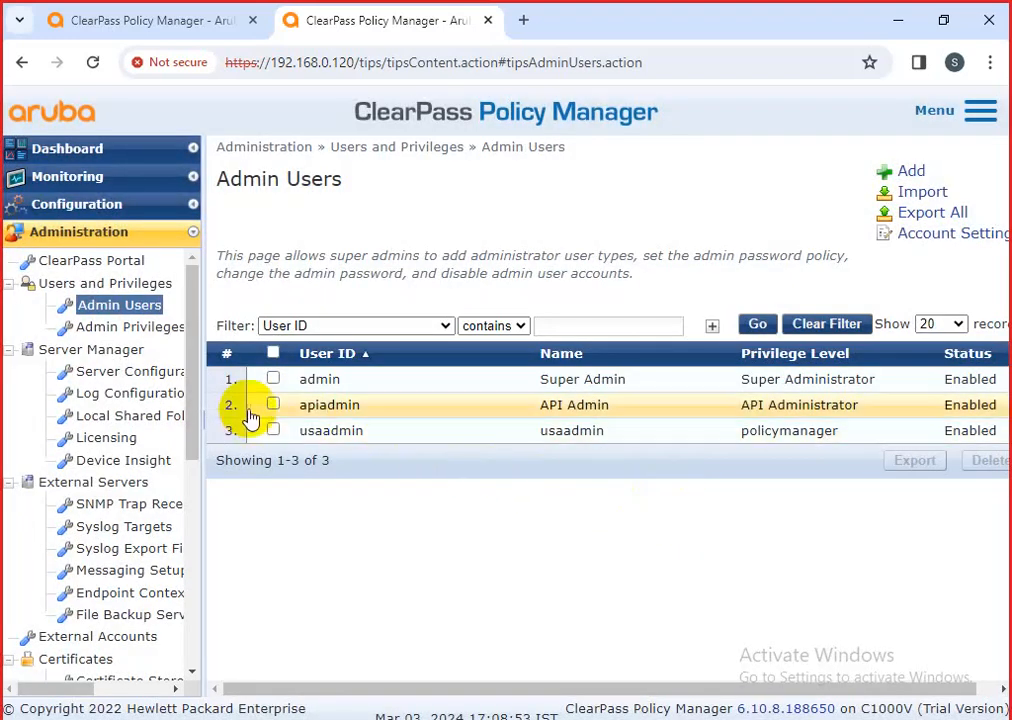
left_click(318, 387)
left_click_drag(594, 391, 483, 393)
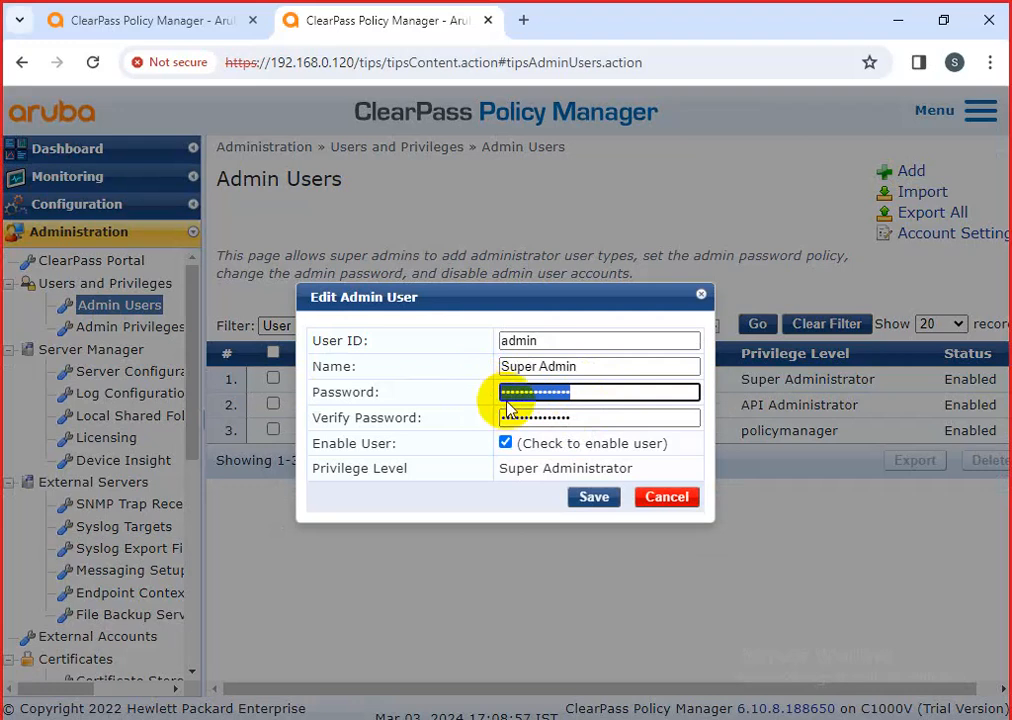
left_click_drag(578, 417, 450, 422)
left_click_drag(578, 400, 368, 393)
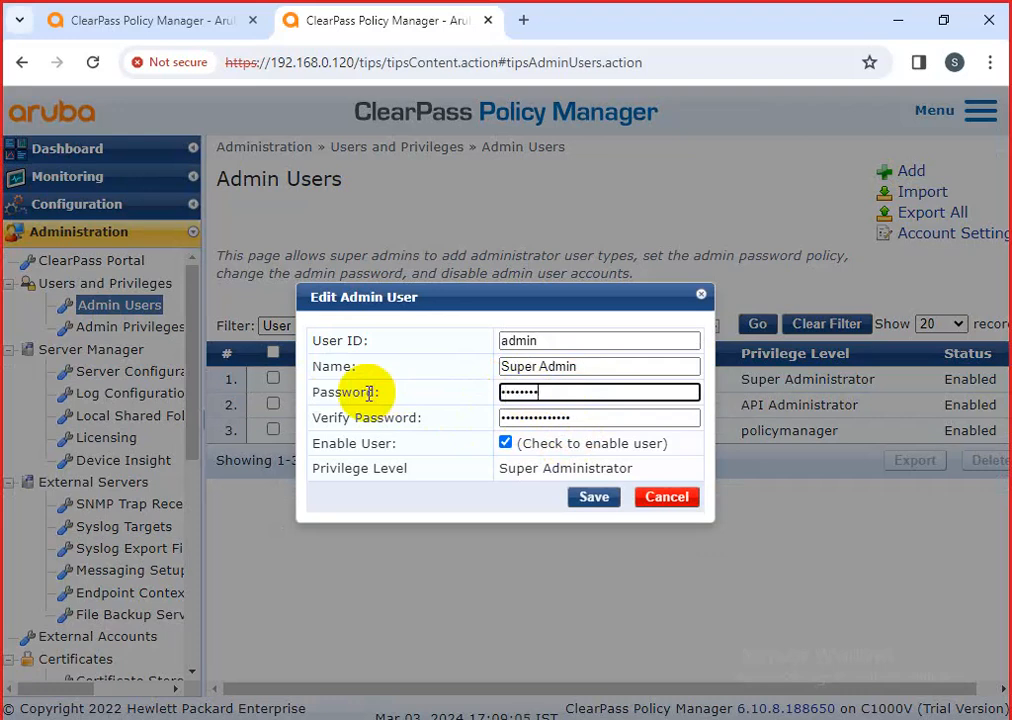
key("Tab")
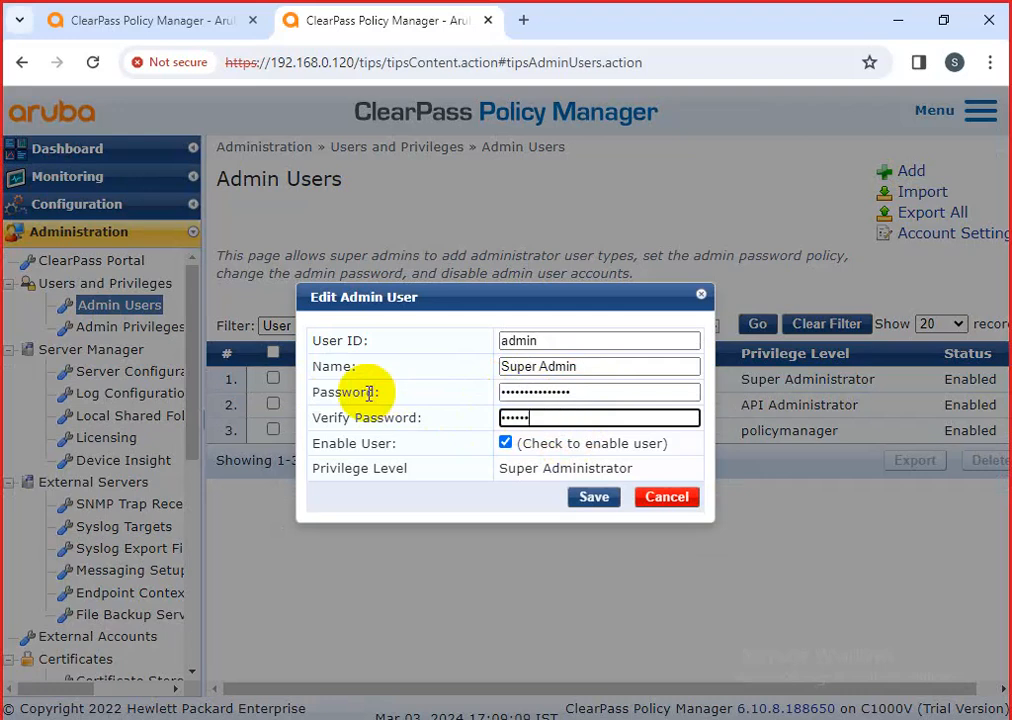
type("••••••")
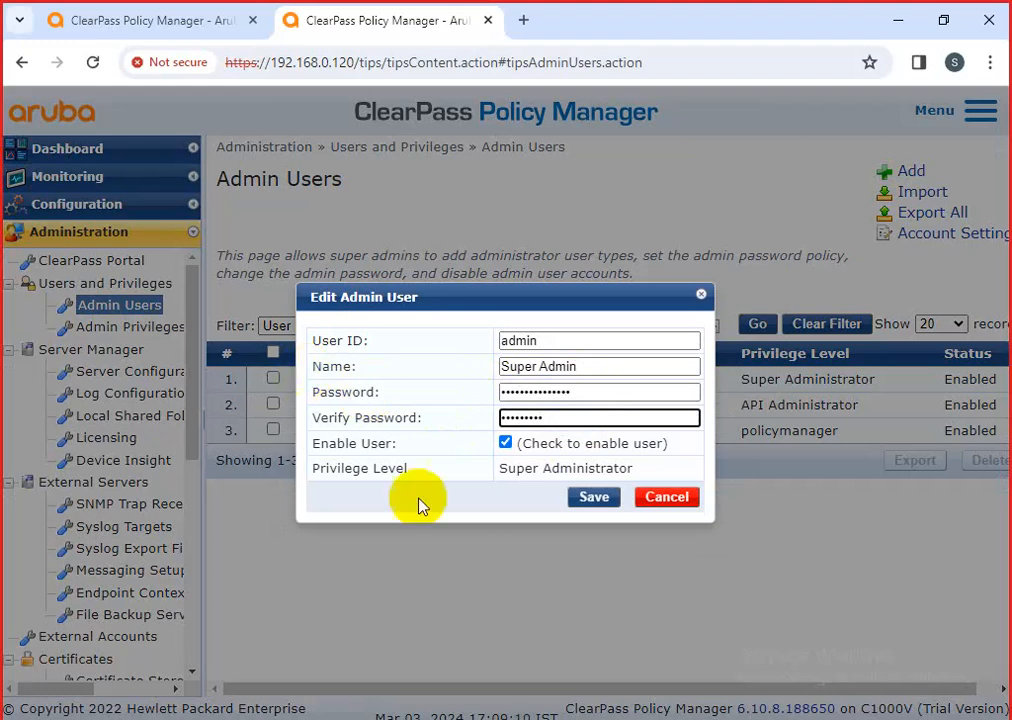
left_click(594, 500)
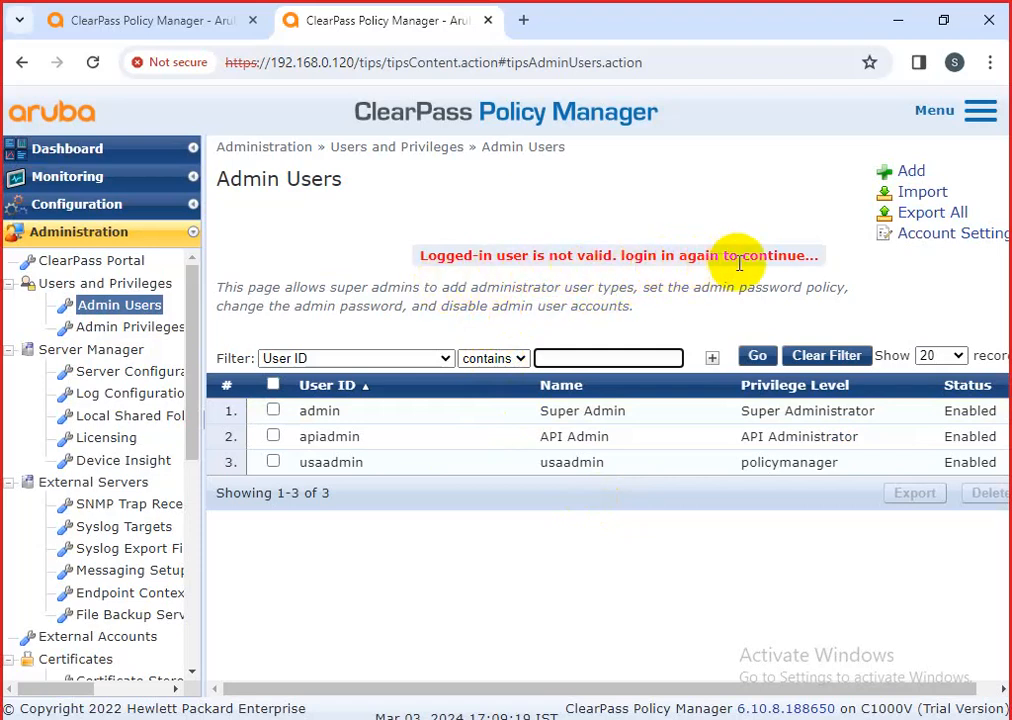
Step: Reload the page and log in again as admin with the new password
left_click(93, 63)
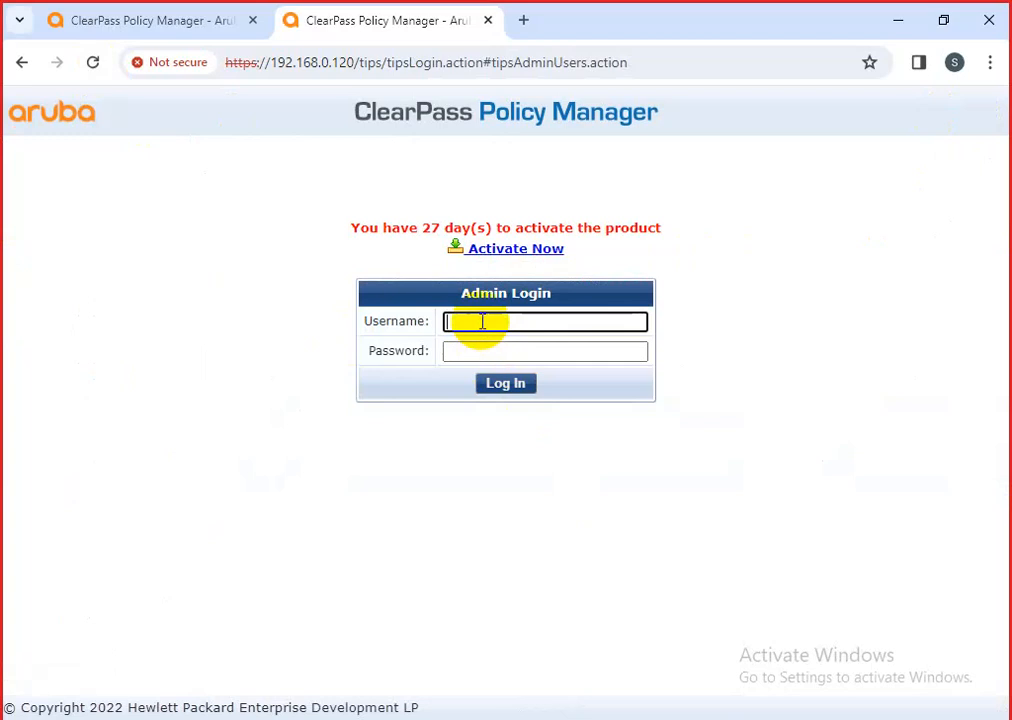
type("admin")
key("Tab")
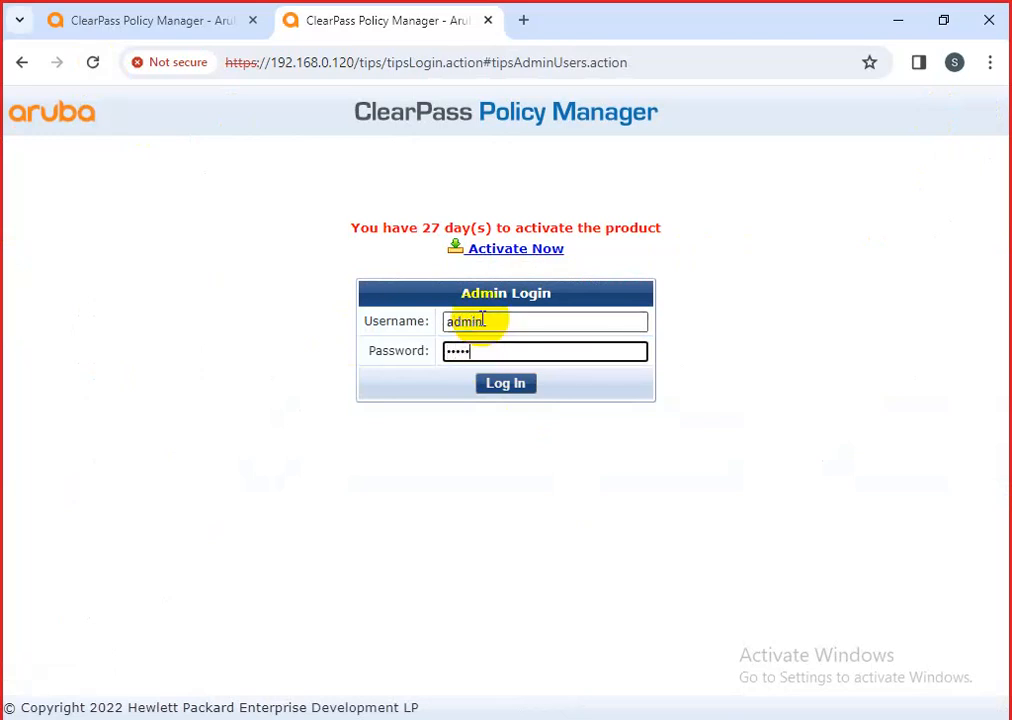
key("Return")
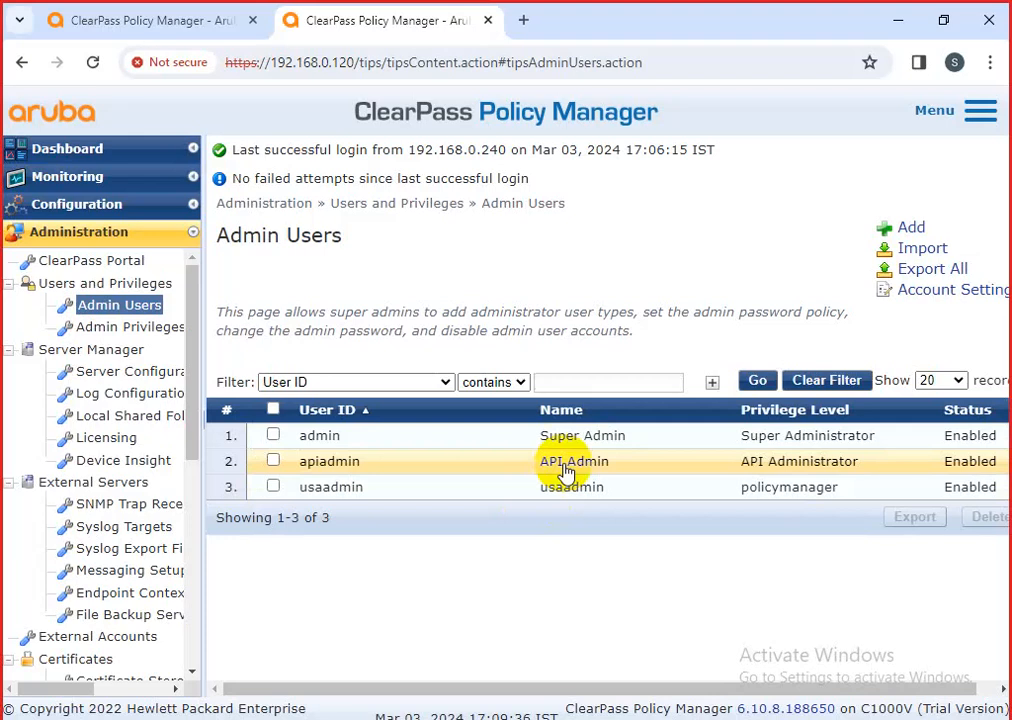
Step: Start a new admin user with User ID and Name both set to testadmin
left_click(274, 463)
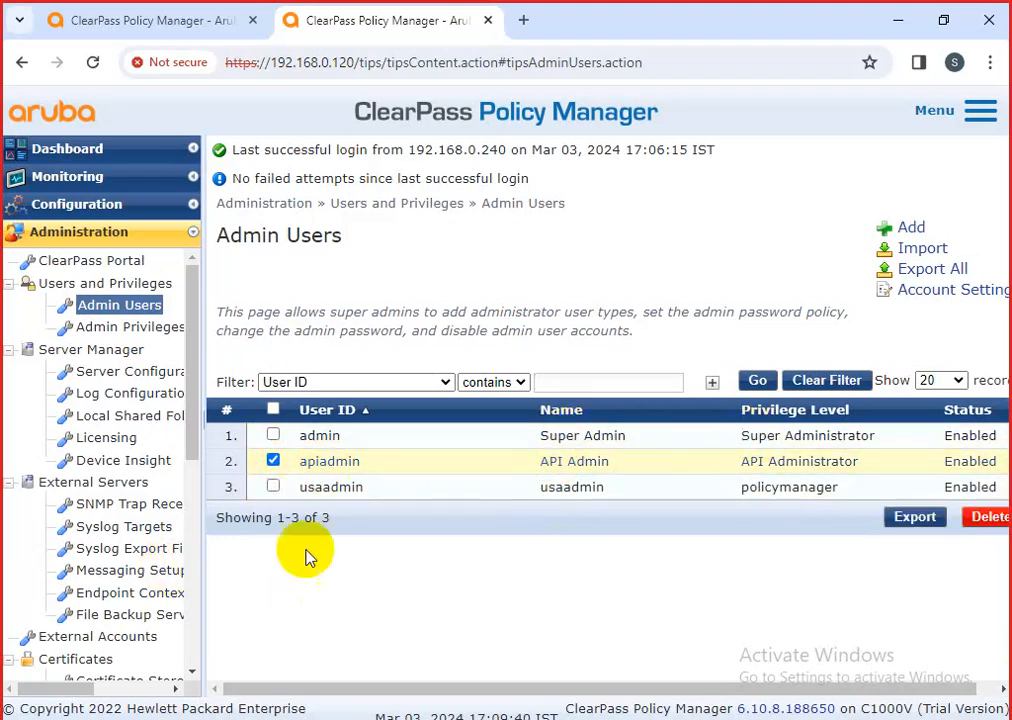
left_click(273, 461)
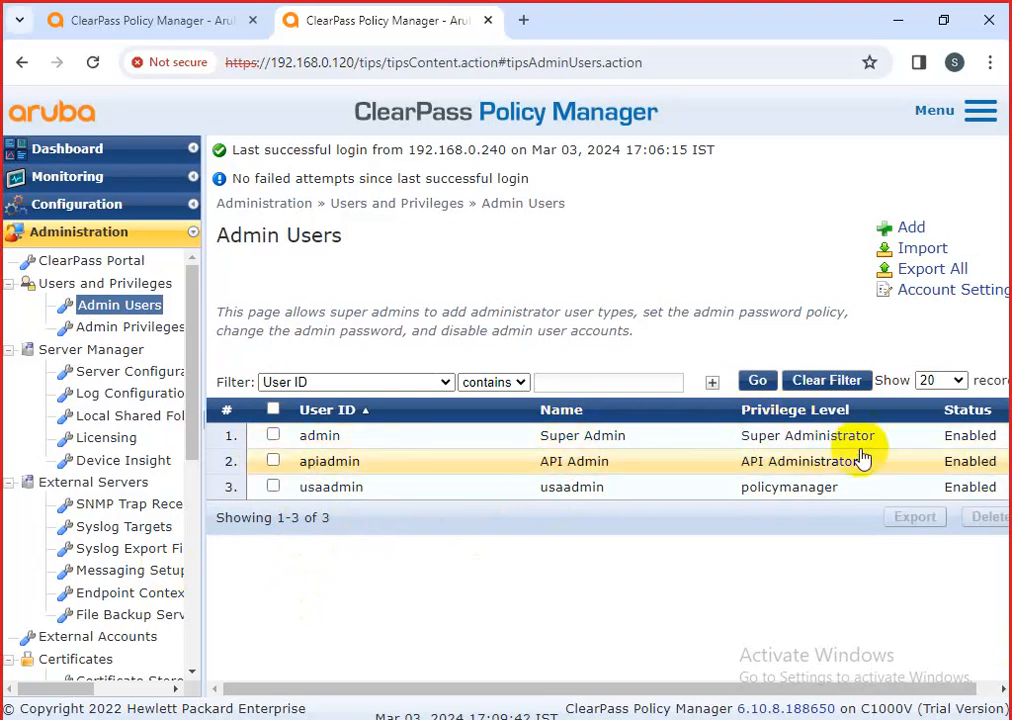
left_click(916, 231)
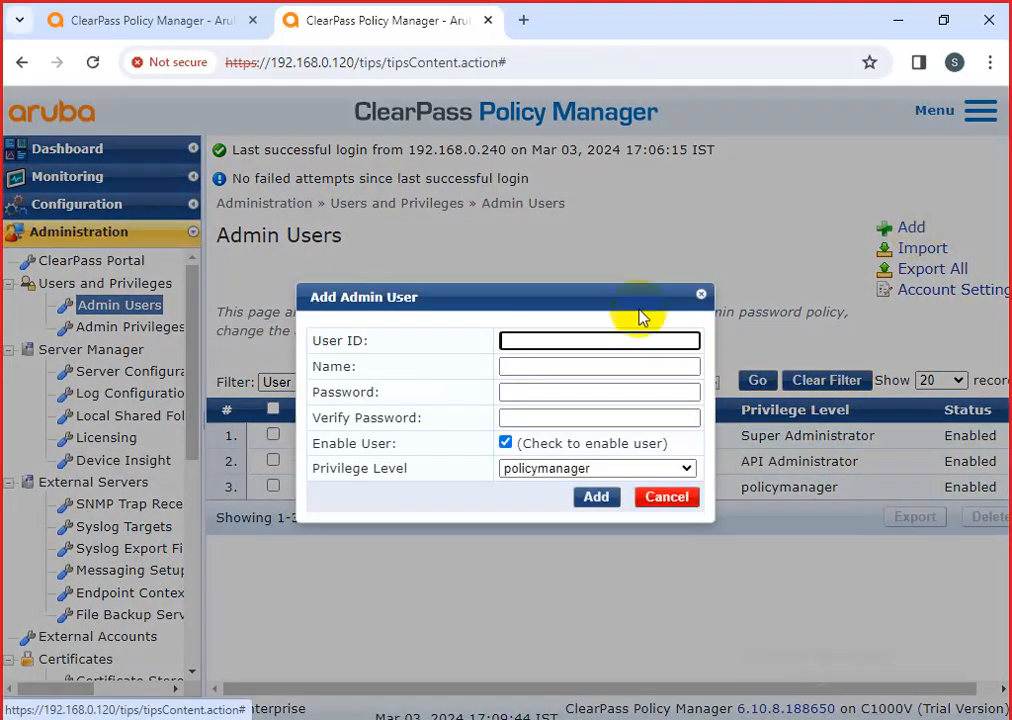
left_click(507, 341)
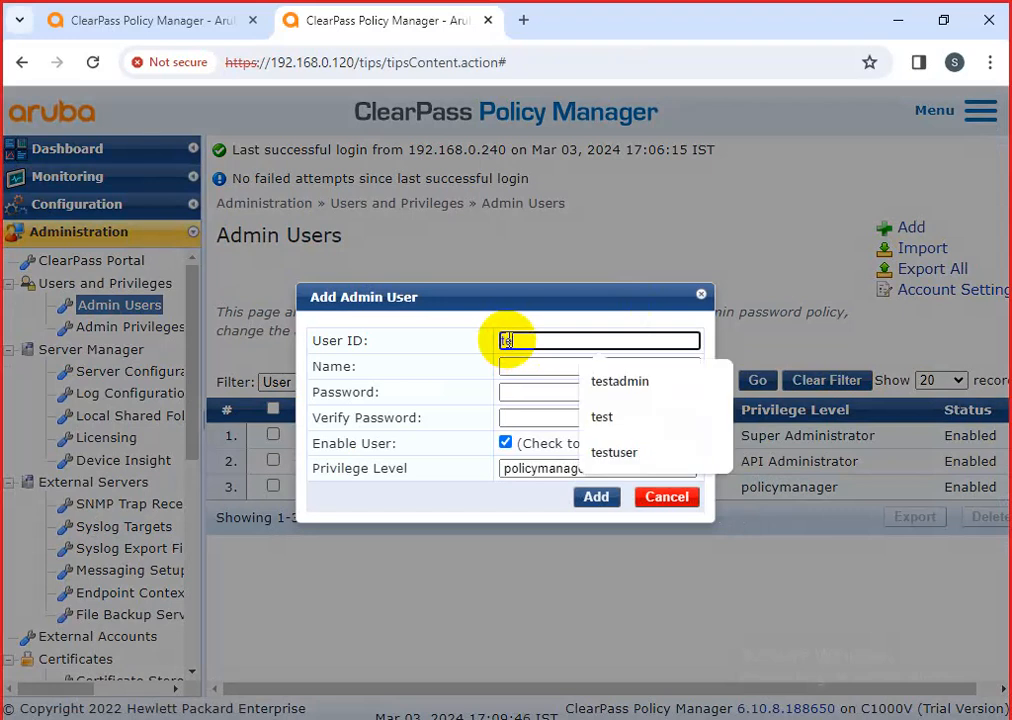
type("test")
left_click(628, 382)
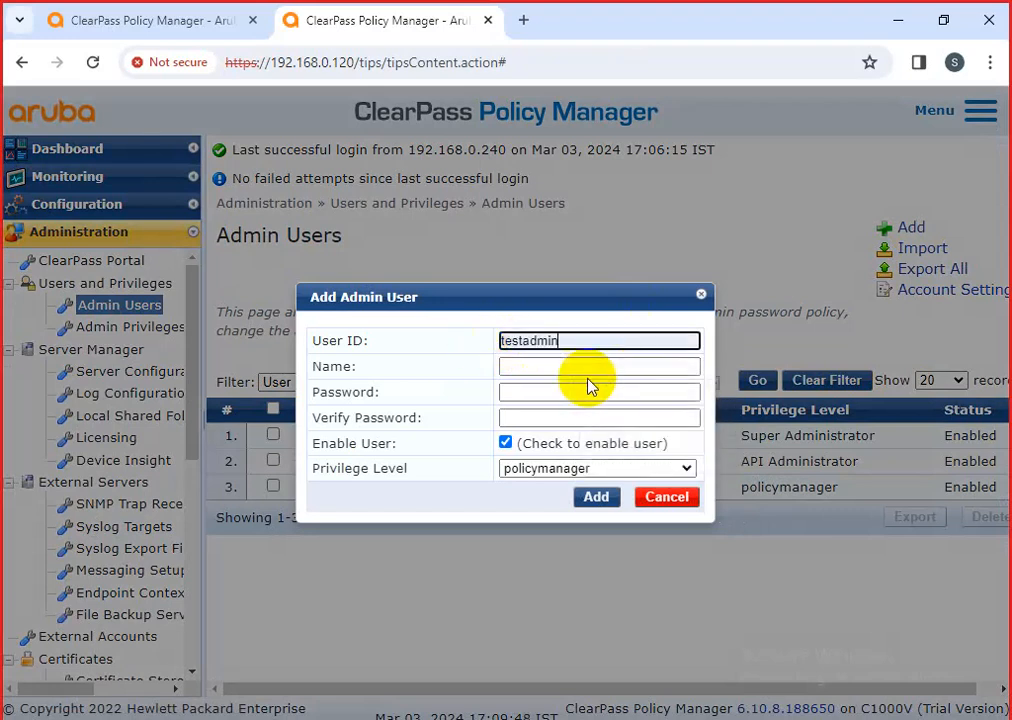
left_click(539, 365)
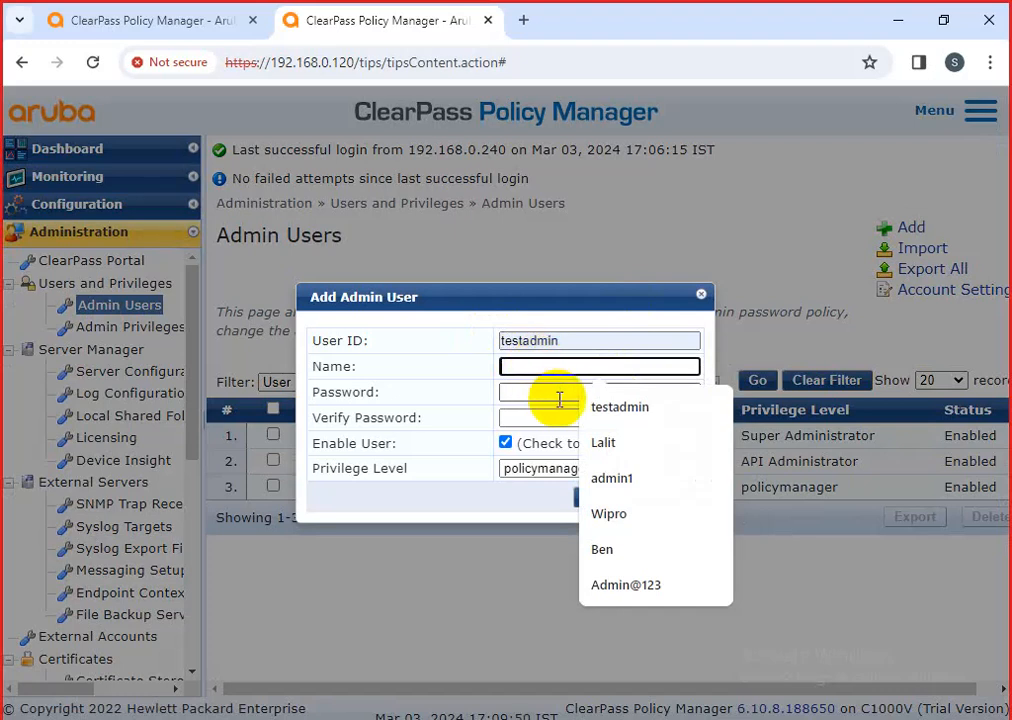
left_click(610, 407)
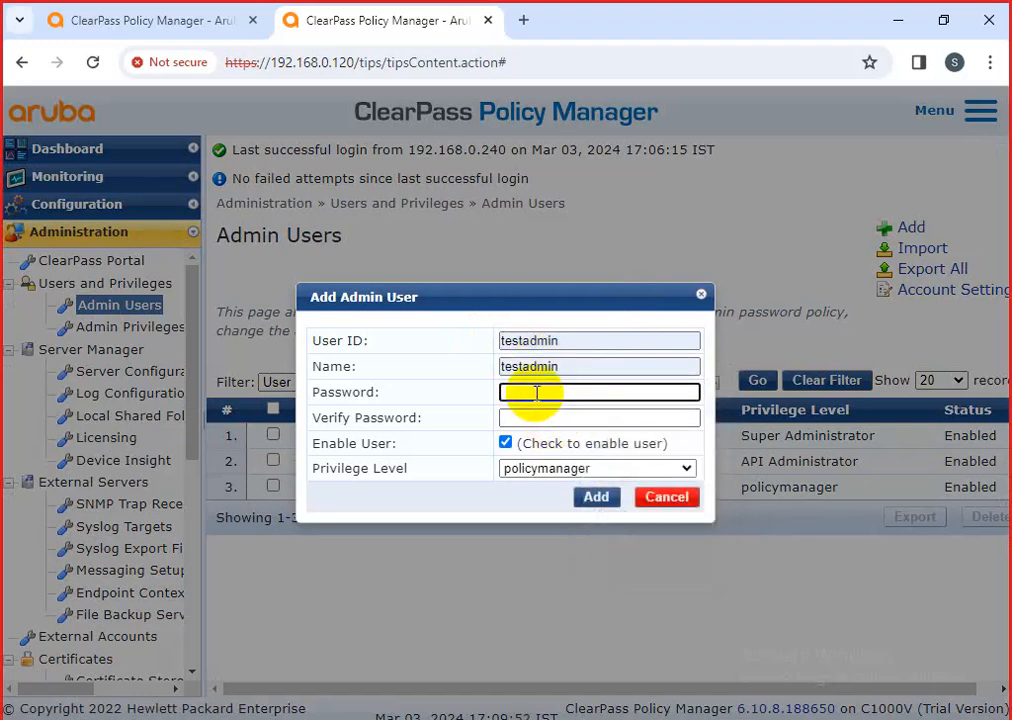
Step: Enter and verify its password, choose the Super Administrator privilege level, and add the user
type("•••••••••••••")
key("Tab")
type("••••••••")
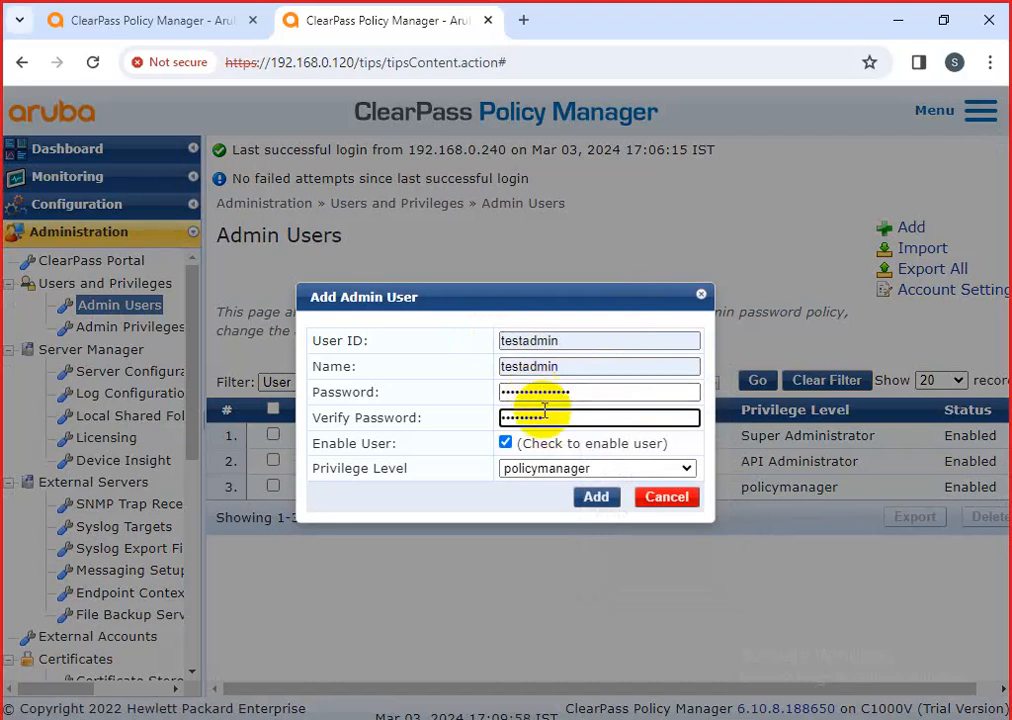
type("•••••••")
left_click_drag(310, 476, 413, 468)
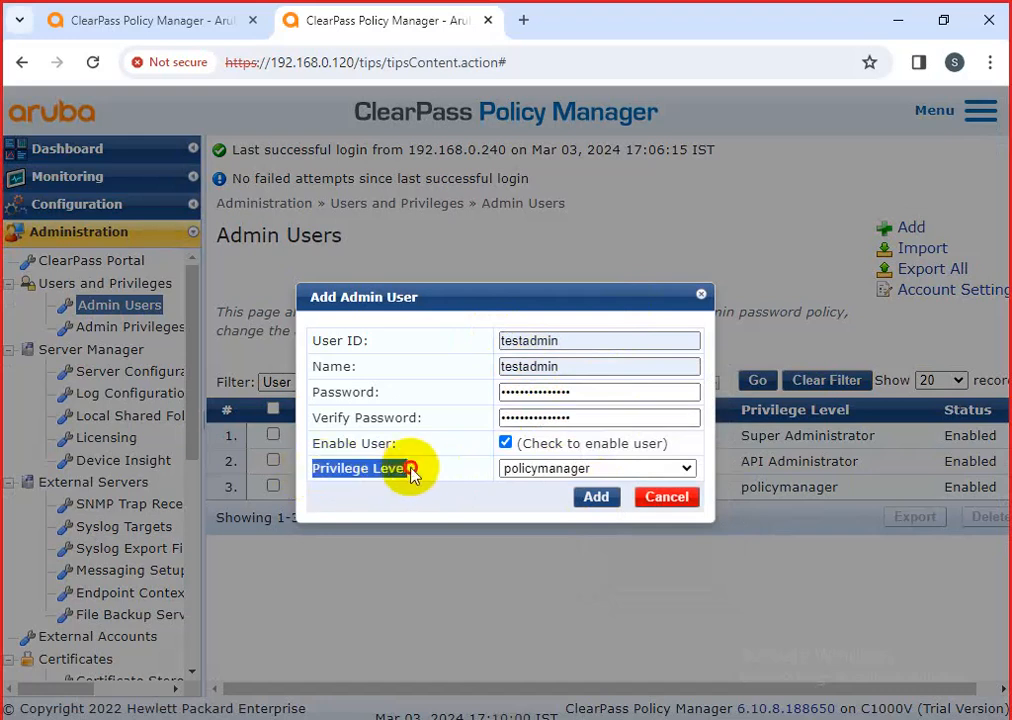
left_click(527, 470)
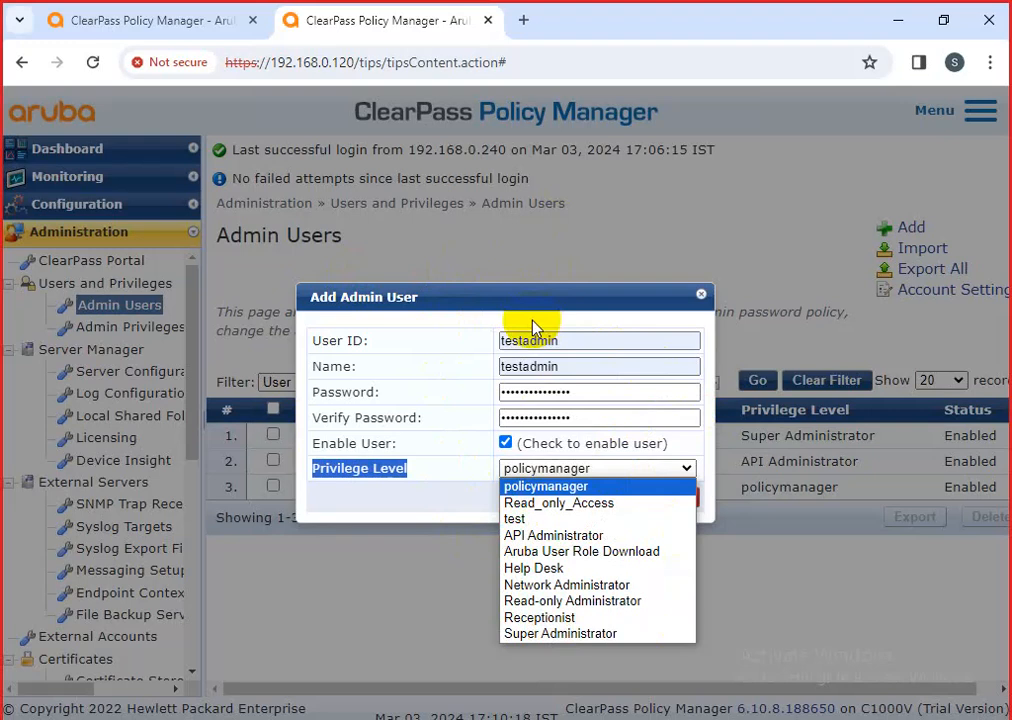
left_click(581, 634)
left_click(592, 498)
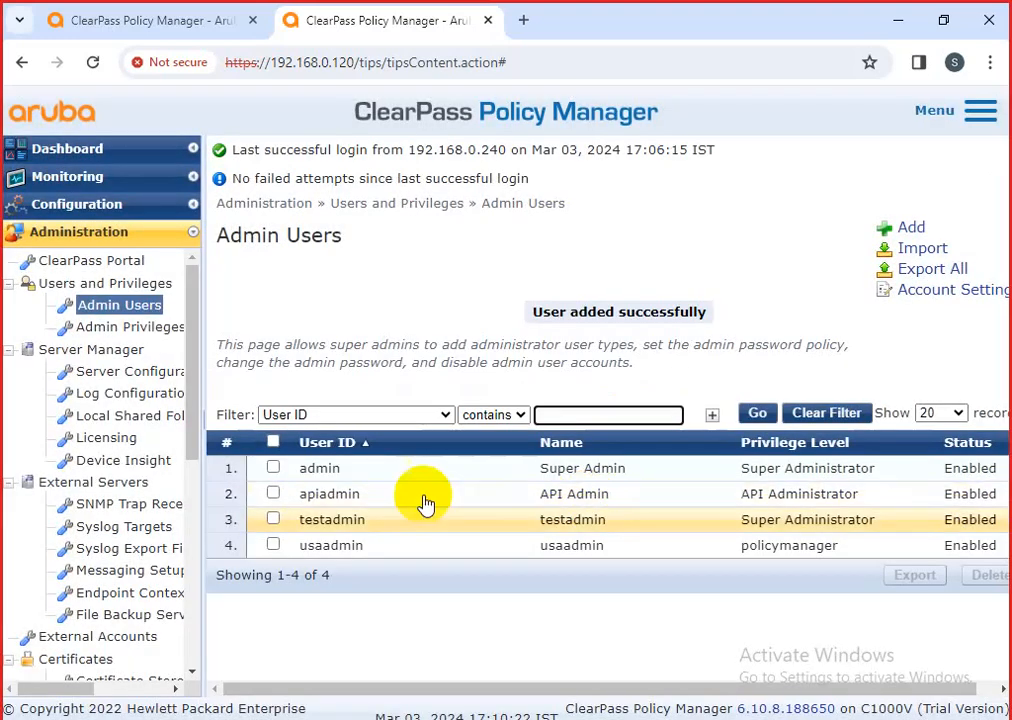
Step: In Account Settings, require uppercase, lowercase, digit and symbol in passwords and set expiry to 180 days
left_click(920, 291)
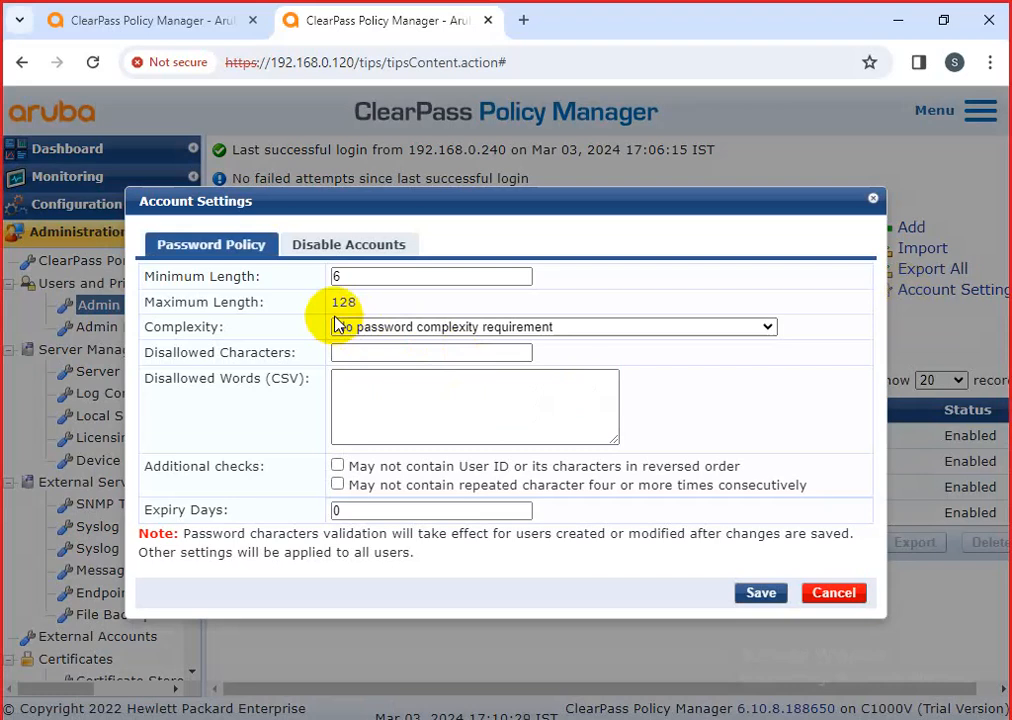
left_click(401, 331)
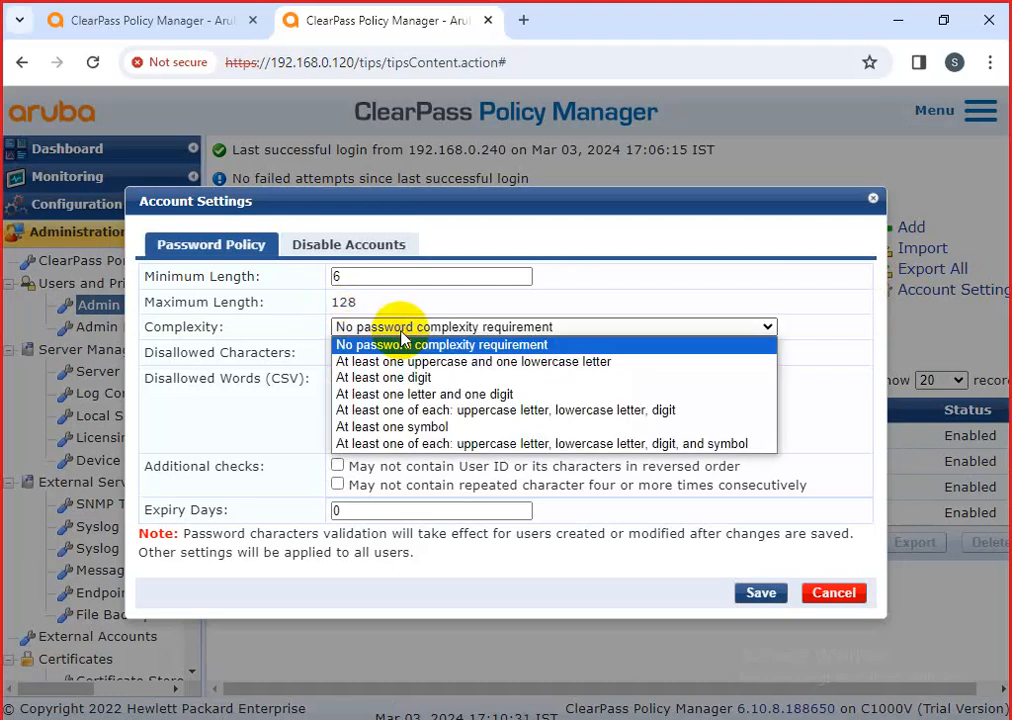
left_click(412, 443)
left_click(338, 328)
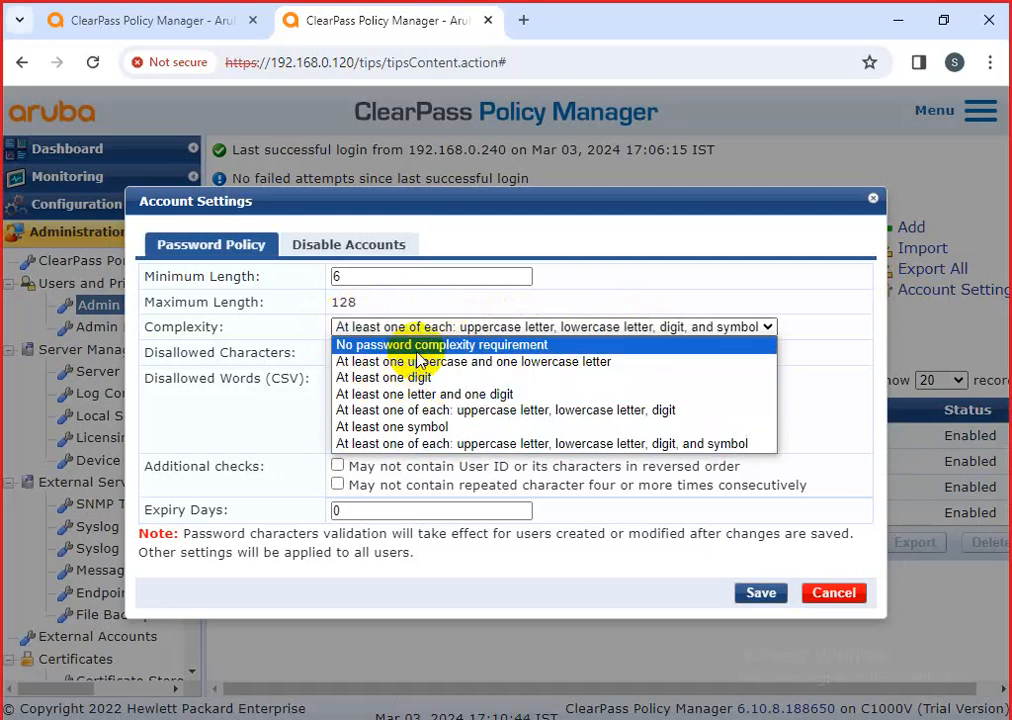
left_click(651, 292)
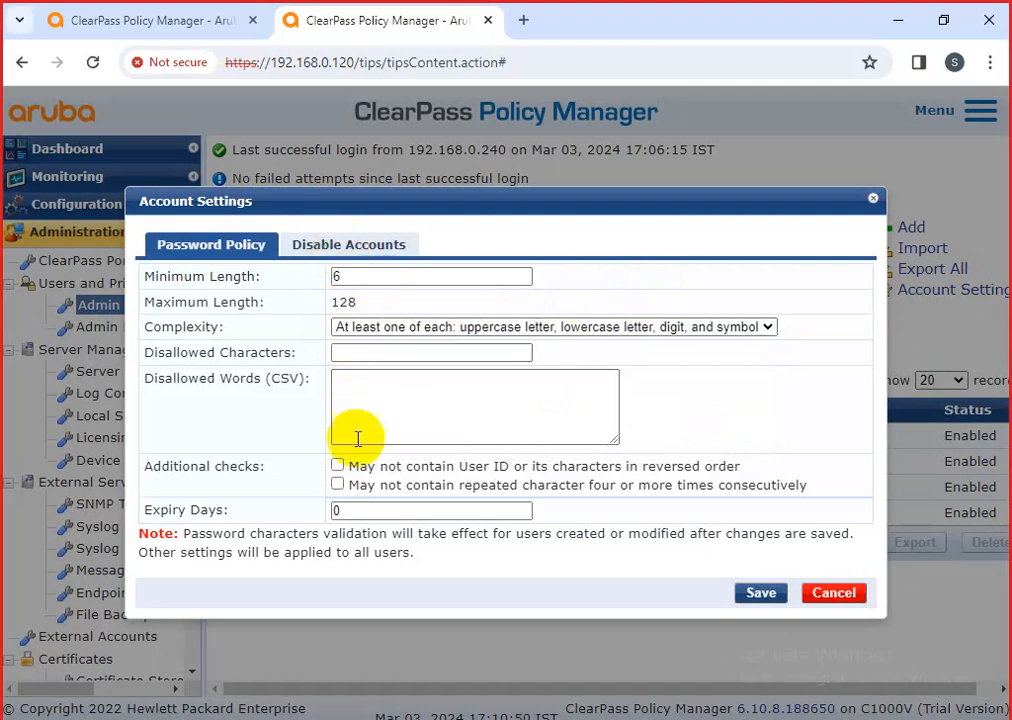
left_click(332, 512)
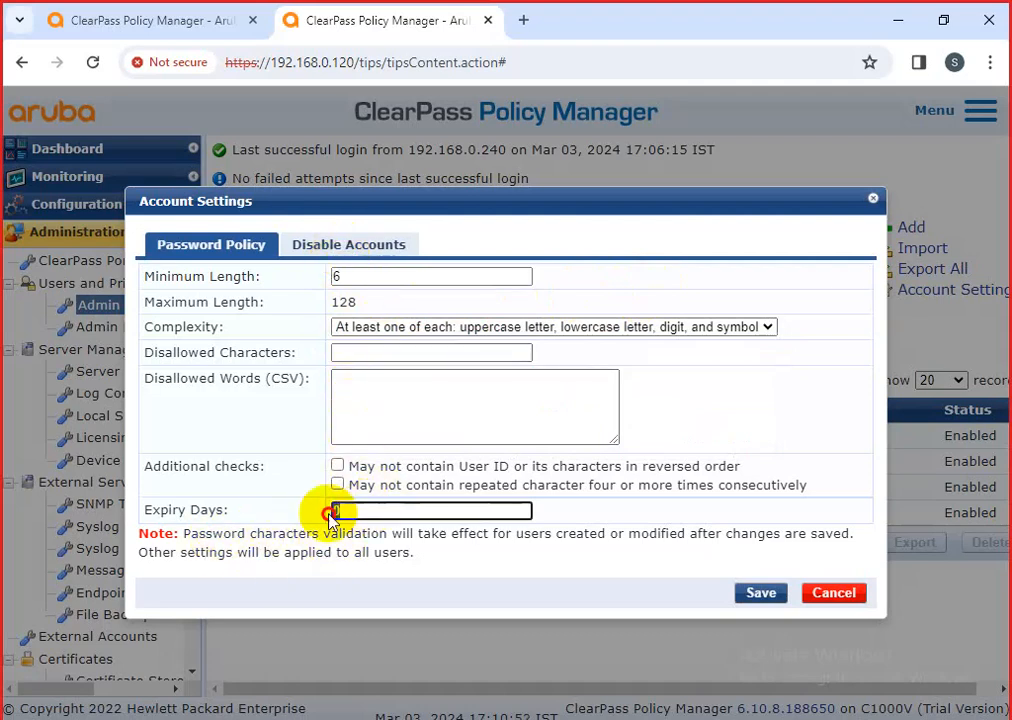
type("180")
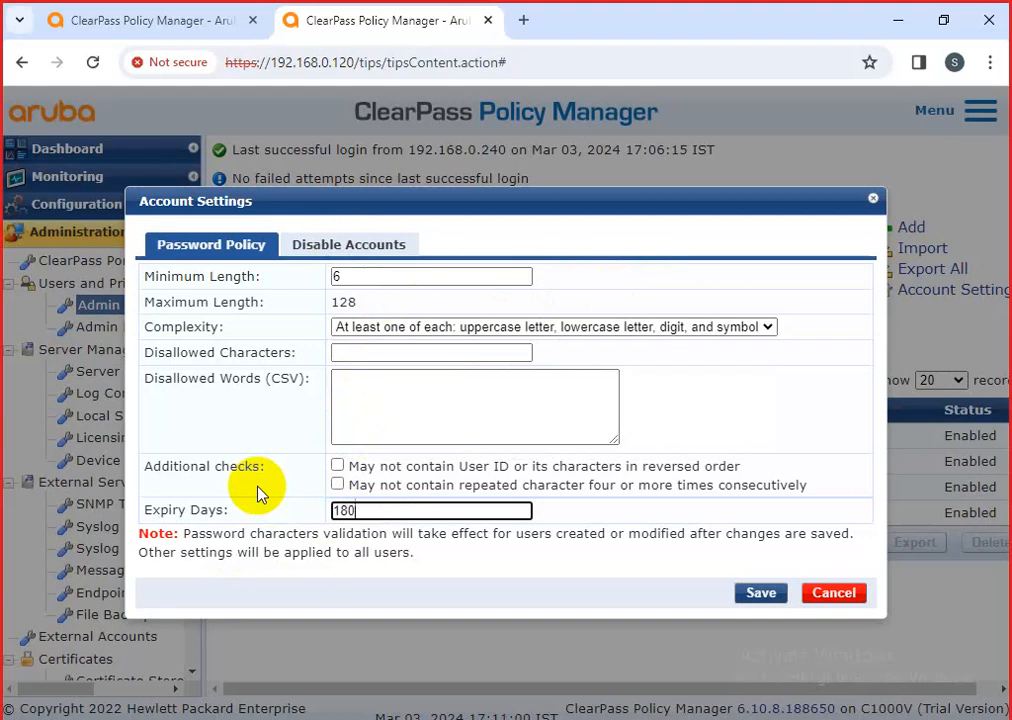
double_click(340, 511)
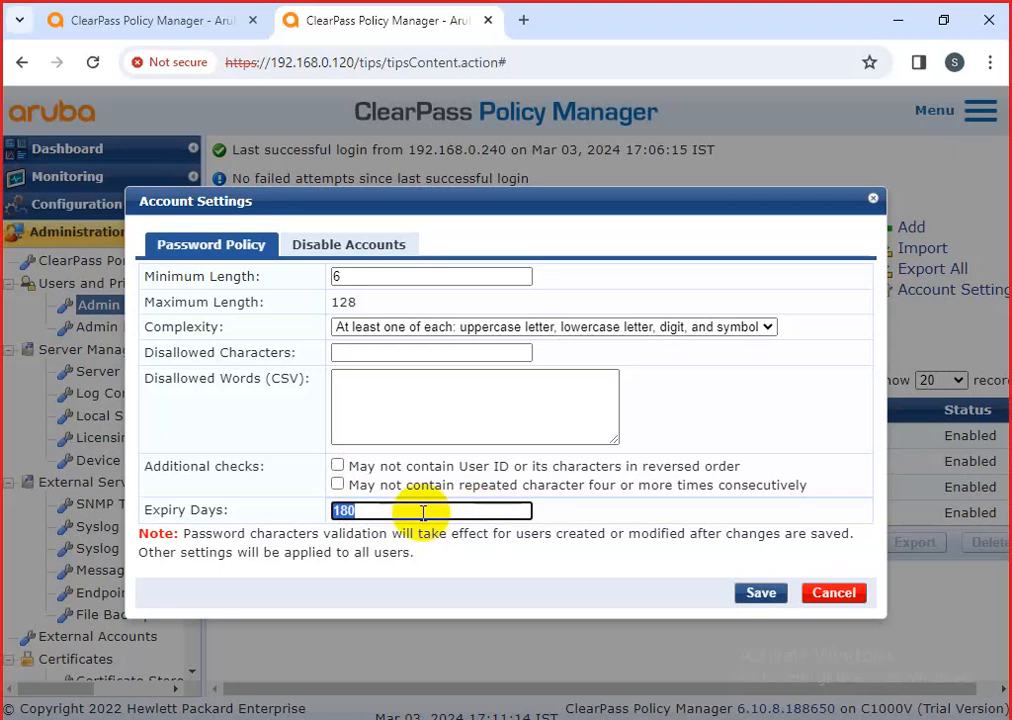
Step: Review the Disable Accounts lockout of 3 failed attempts, then cancel Account Settings without saving
left_click(306, 255)
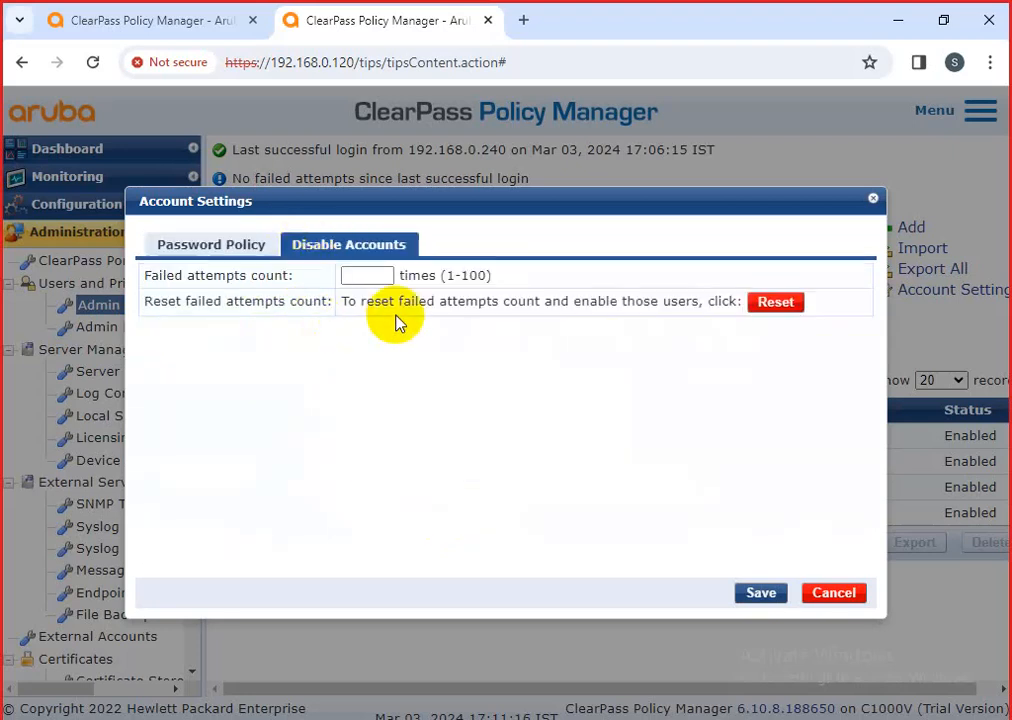
left_click(366, 276)
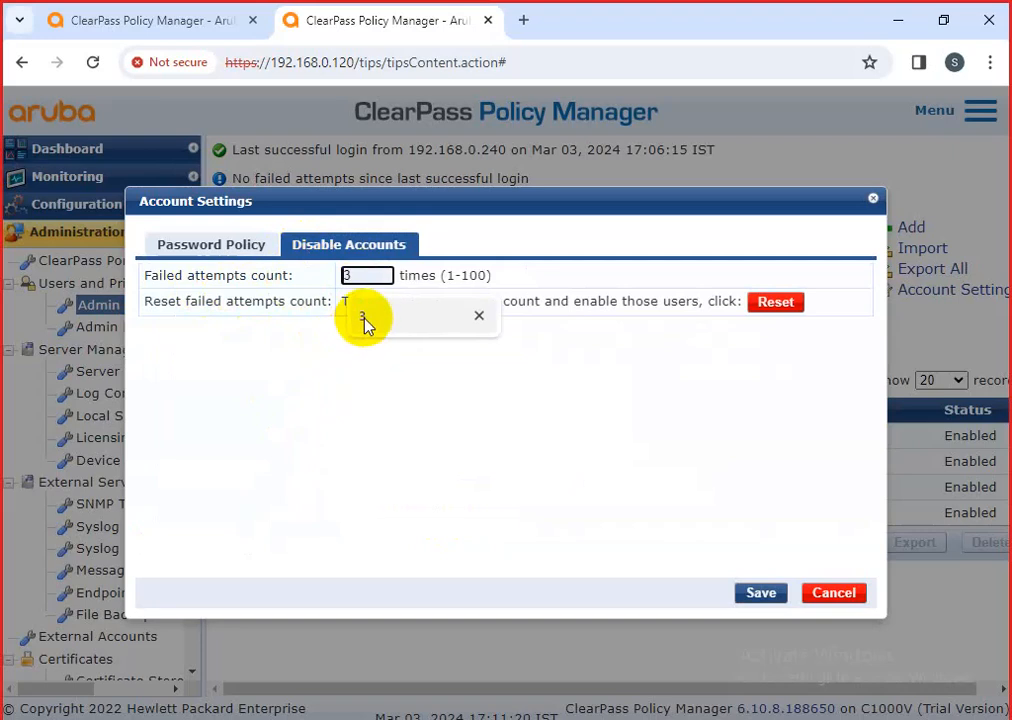
left_click(366, 318)
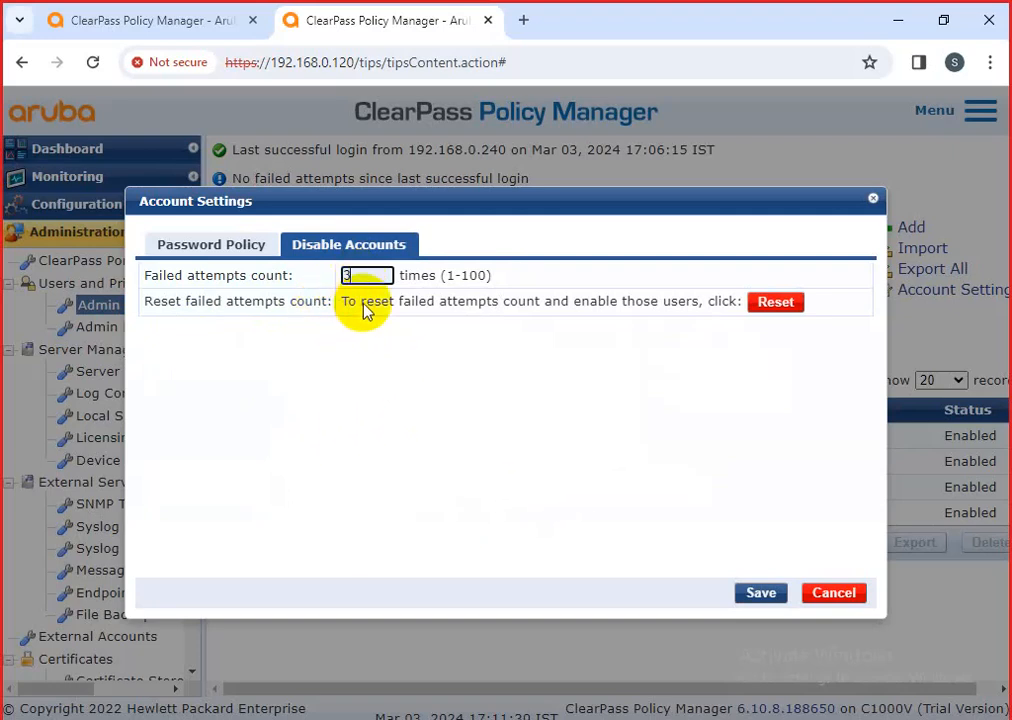
left_click(236, 256)
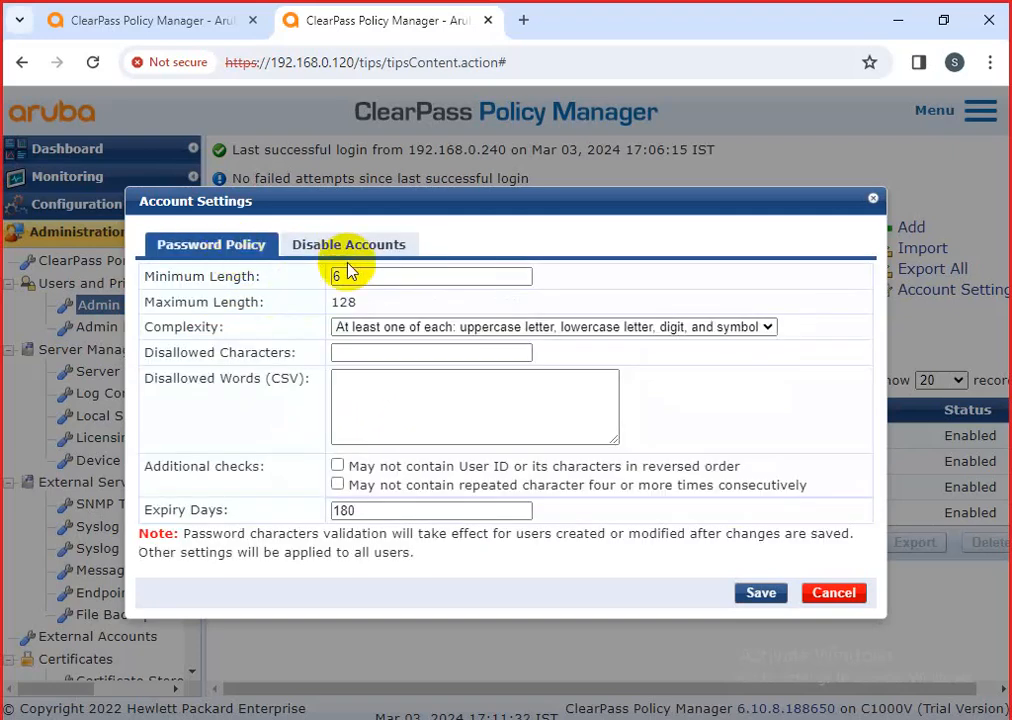
left_click(346, 252)
left_click(240, 246)
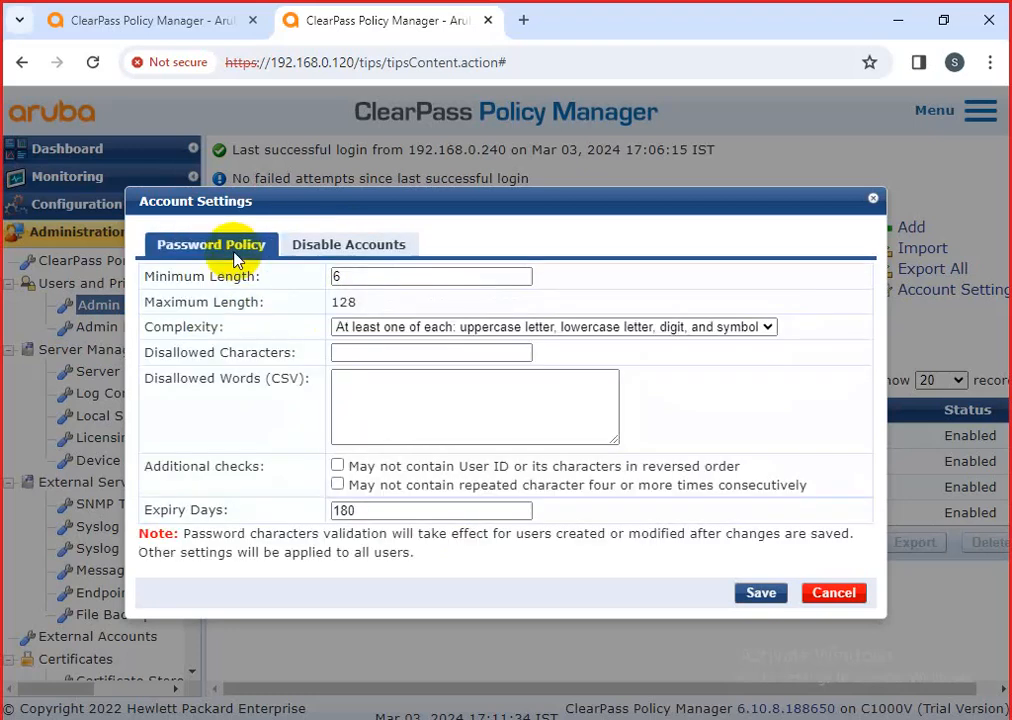
left_click(455, 326)
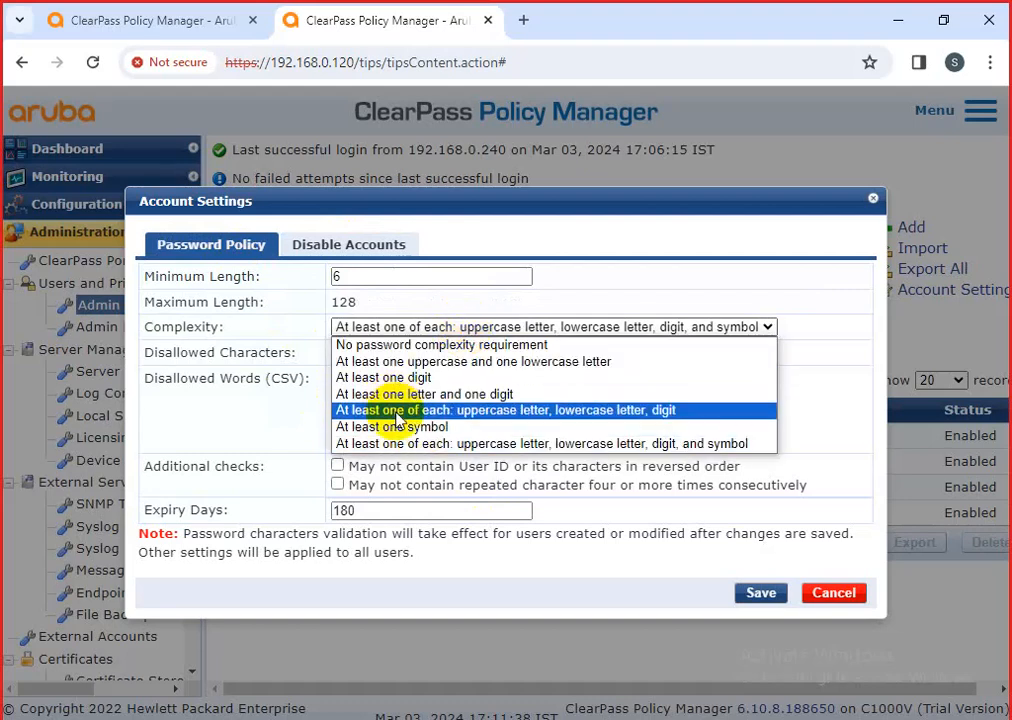
left_click(373, 250)
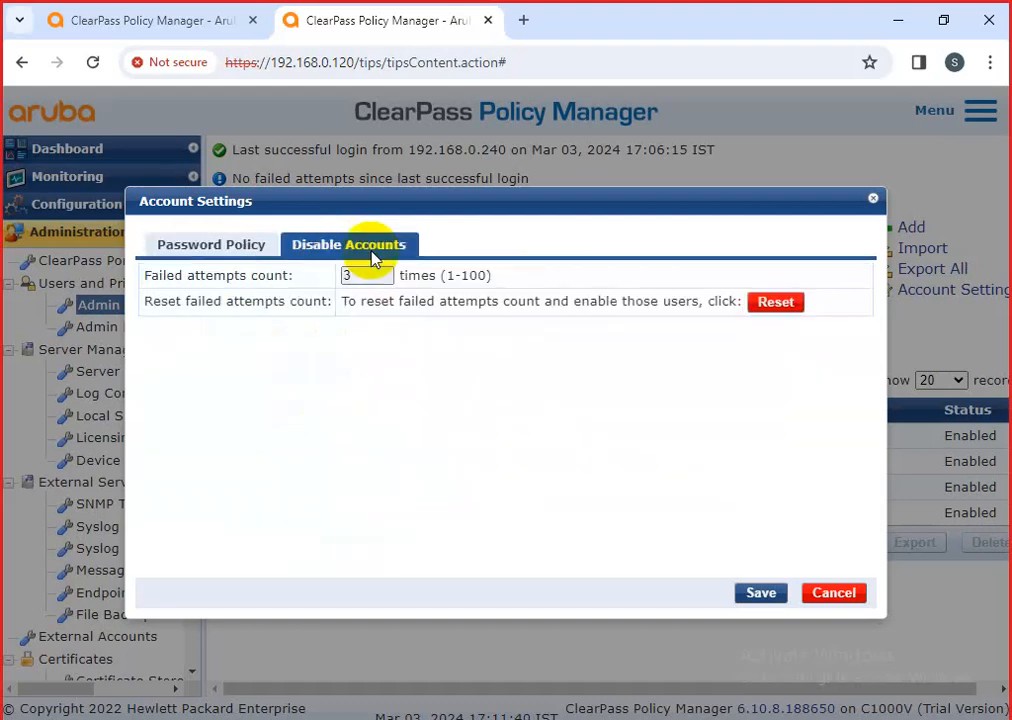
left_click(248, 257)
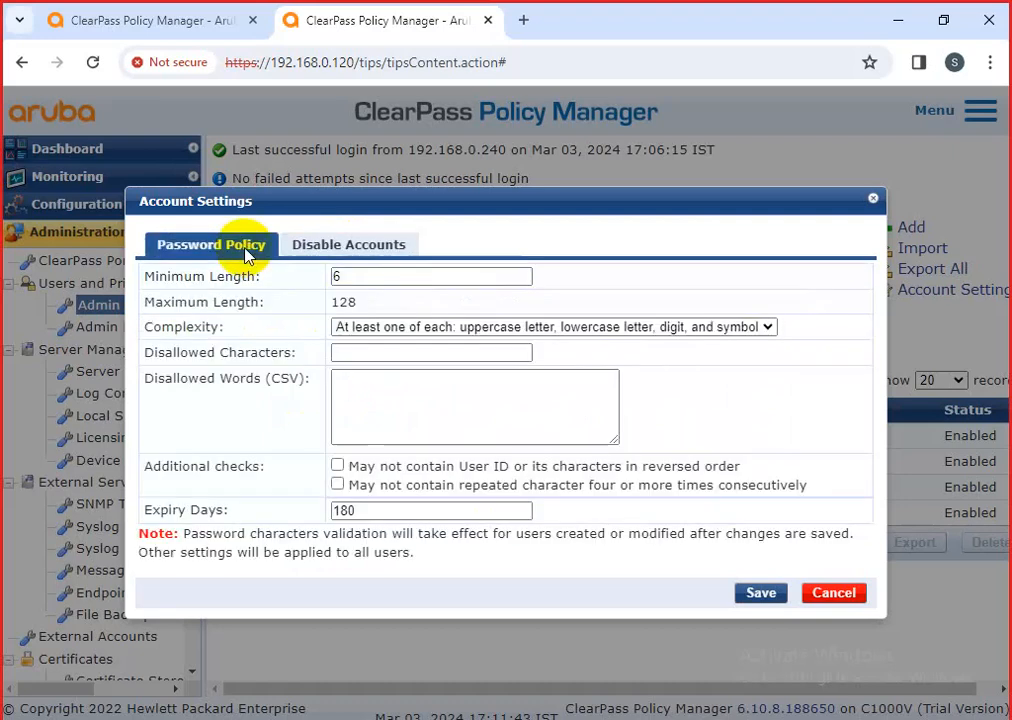
left_click(816, 598)
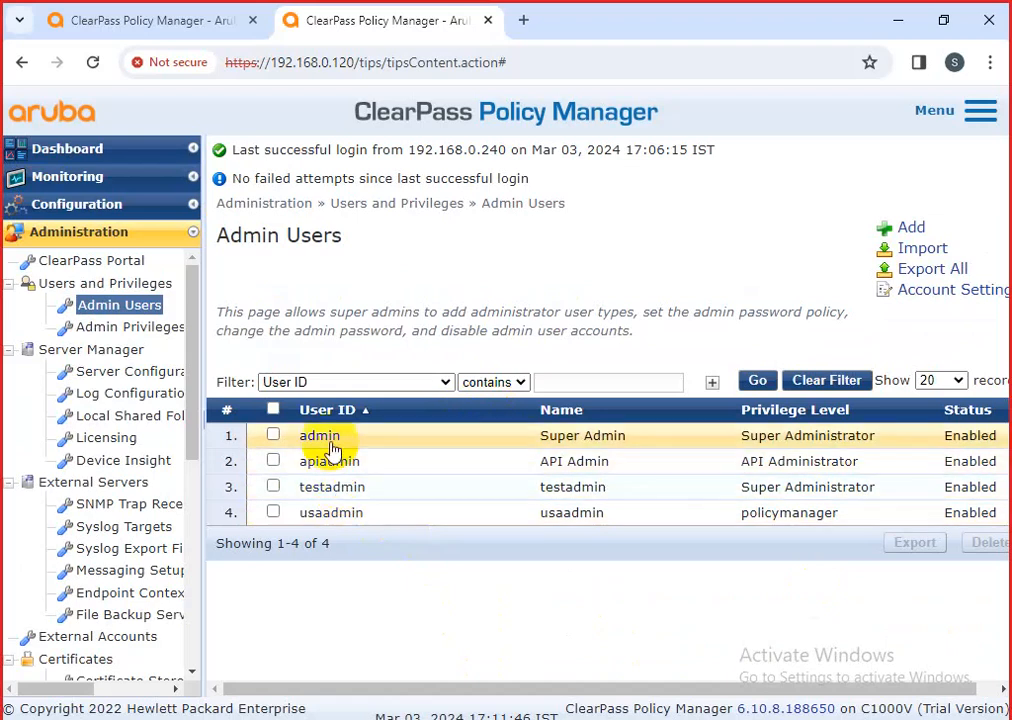
Step: Tick and untick the admin, apiadmin, testadmin and usaadmin rows in Admin Users
left_click(273, 436)
left_click(273, 461)
left_click(273, 487)
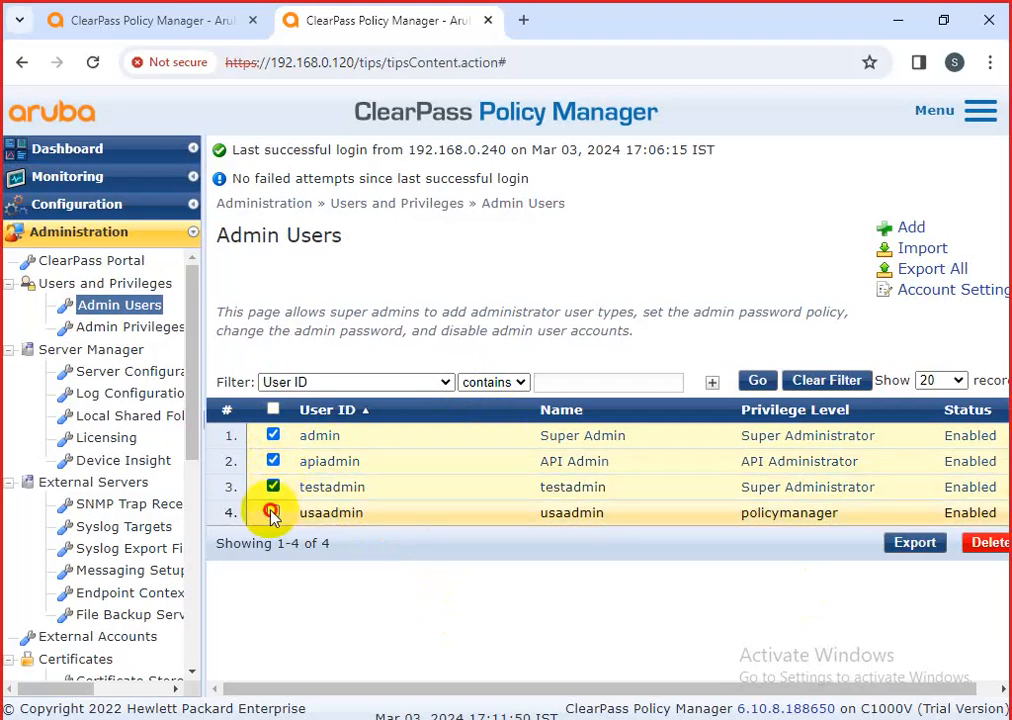
left_click(273, 513)
left_click(273, 461)
left_click(273, 436)
left_click(273, 487)
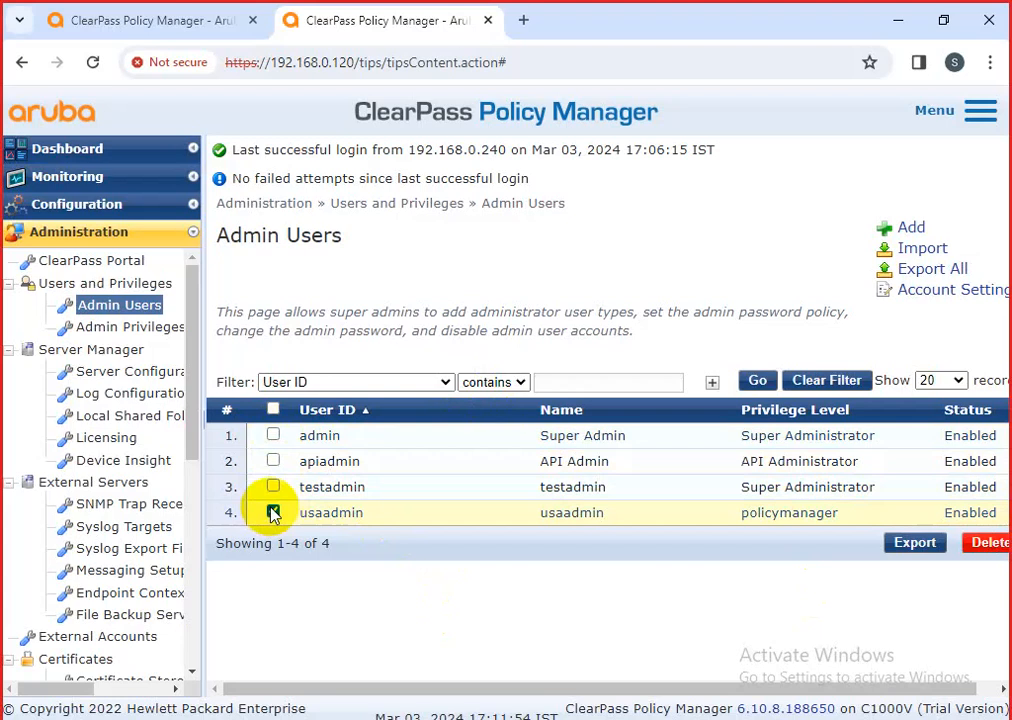
left_click(273, 487)
left_click(273, 513)
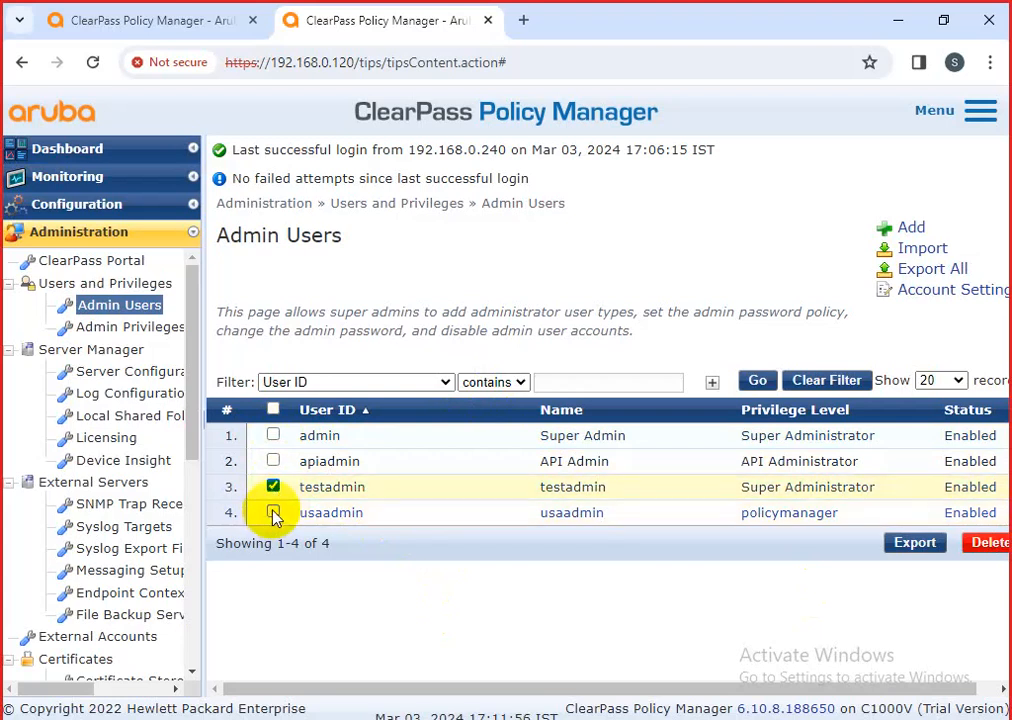
Step: Review the testadmin account without changes, then expand the Configuration tree
left_click(340, 497)
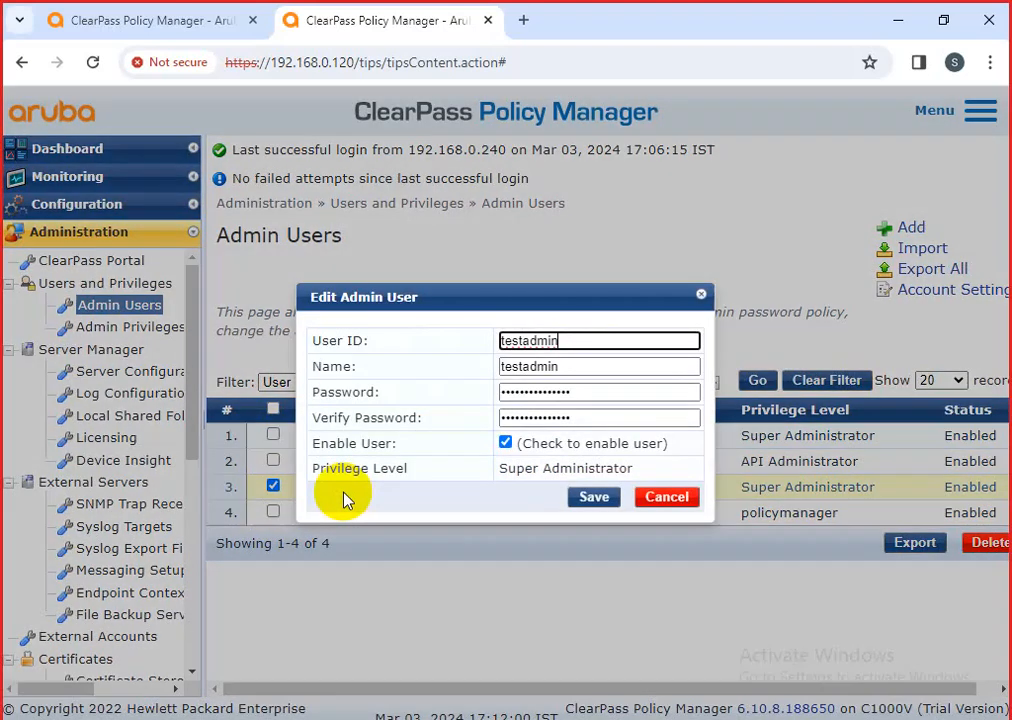
left_click(652, 500)
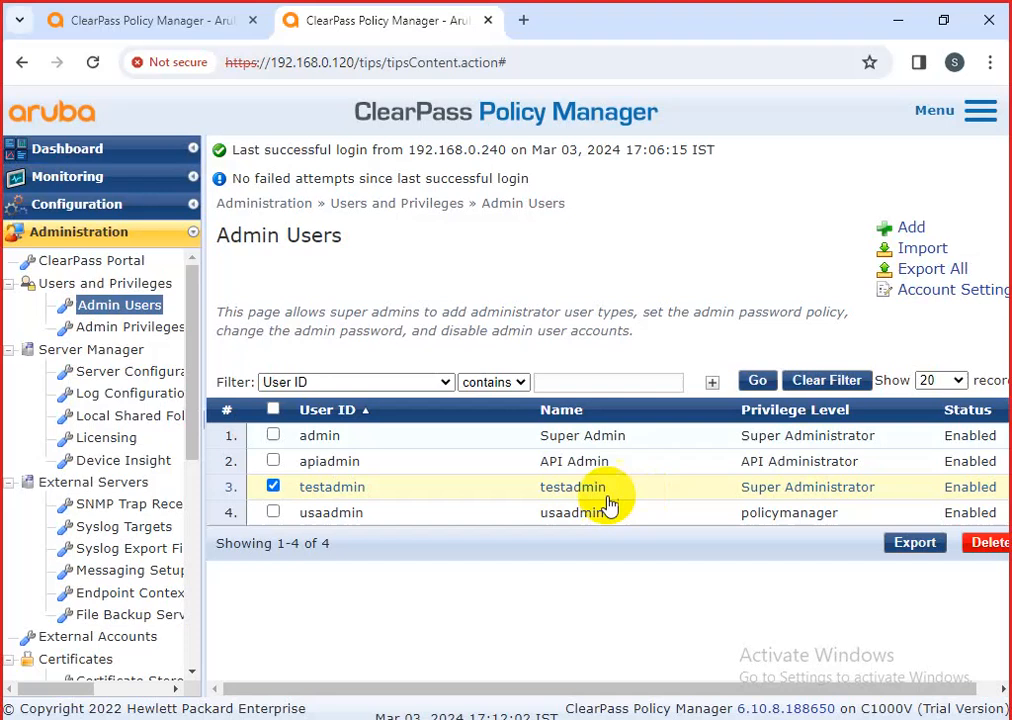
left_click(273, 487)
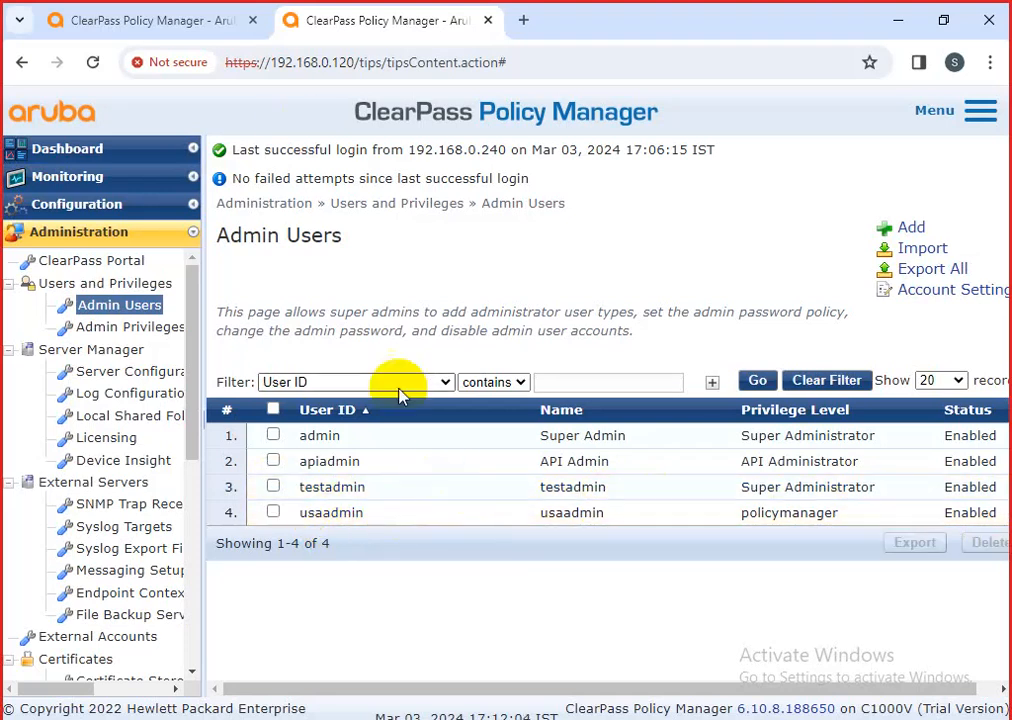
left_click_drag(634, 331, 212, 317)
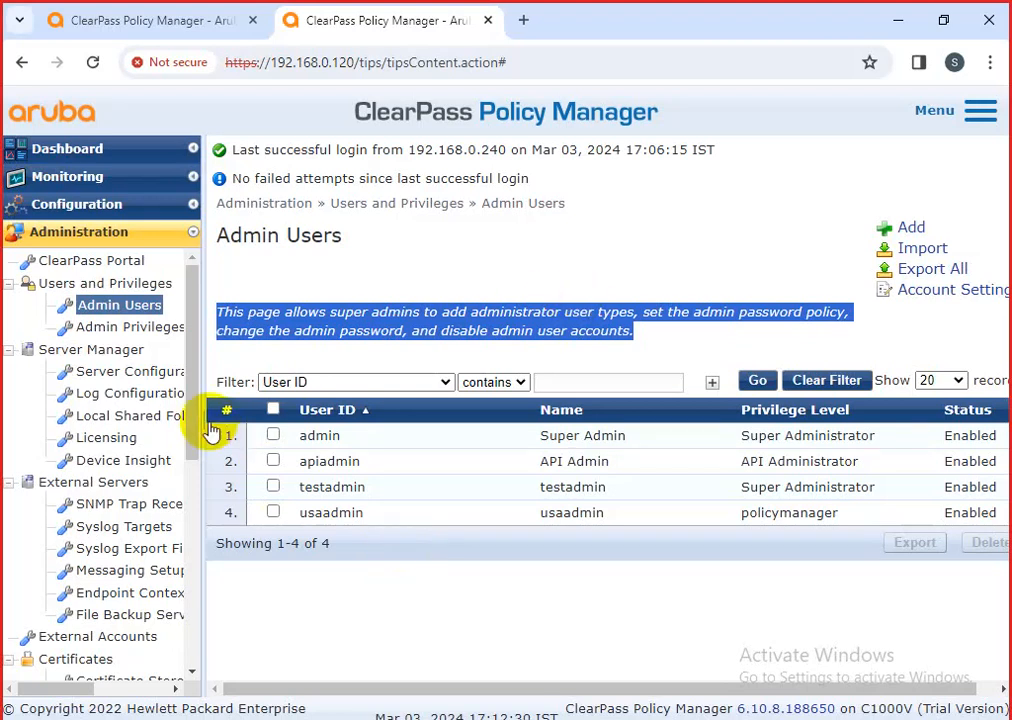
left_click(92, 214)
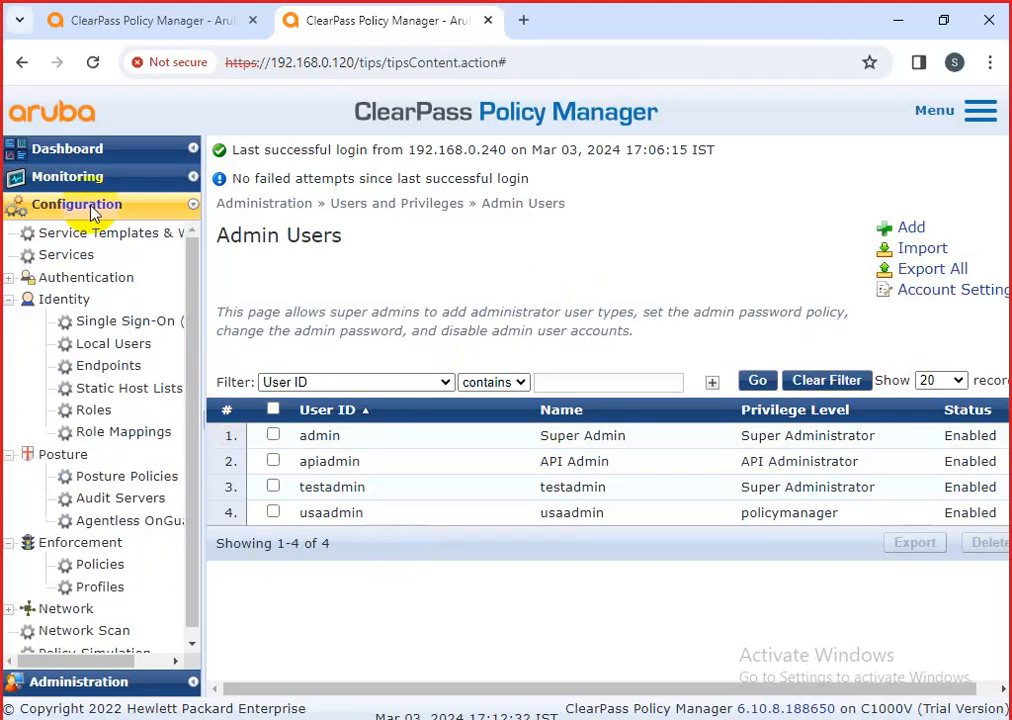
Step: Go to the Configuration » Identity » Local Users page
left_click(104, 346)
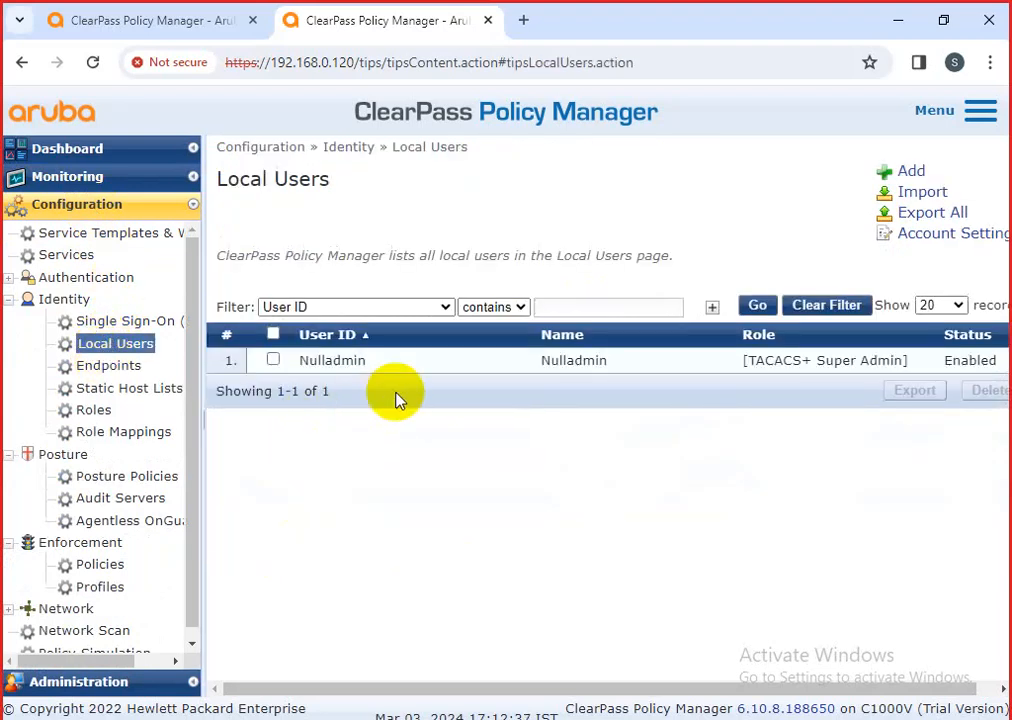
left_click_drag(464, 148, 221, 148)
left_click_drag(224, 256, 714, 280)
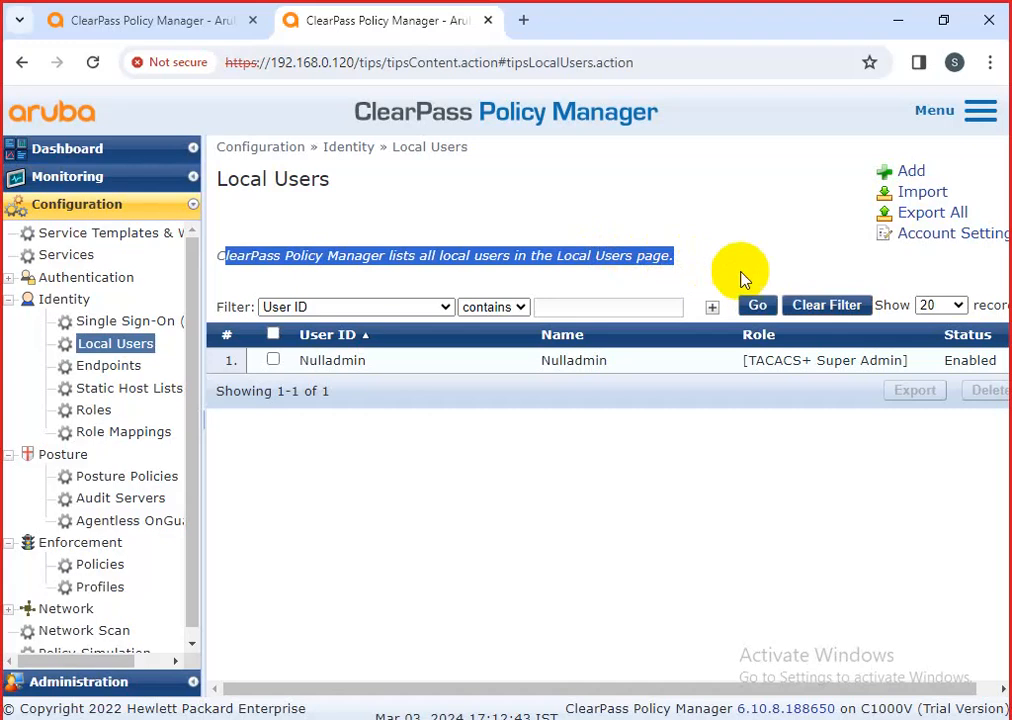
Step: Add a new local user with User ID cppm and name Wipro
left_click(911, 172)
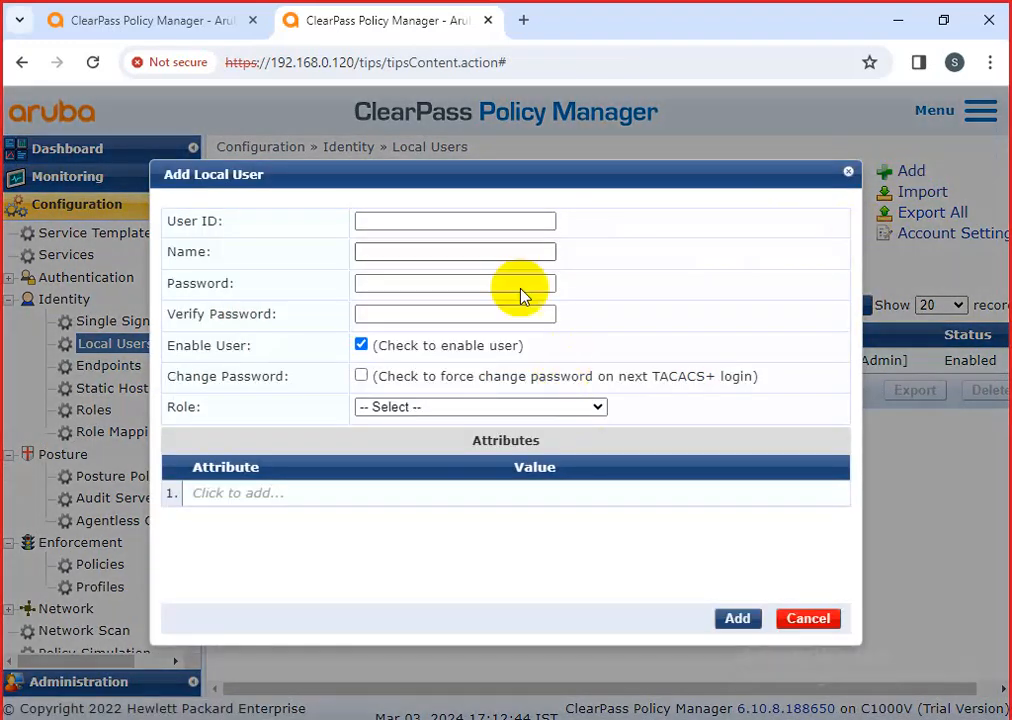
left_click(413, 219)
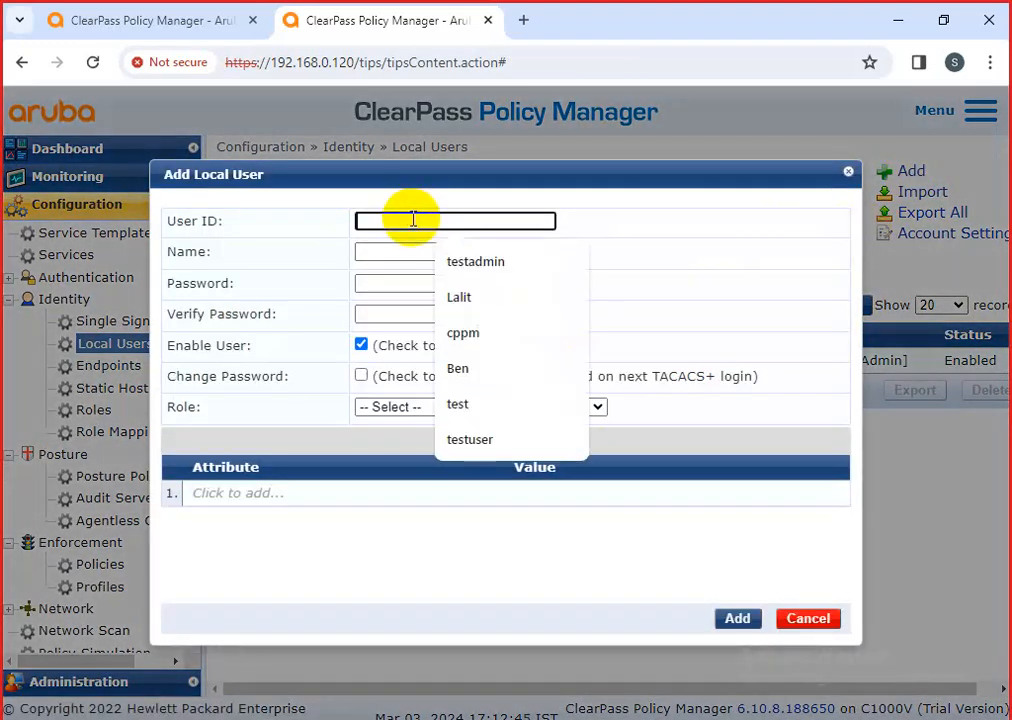
left_click(462, 333)
left_click(399, 255)
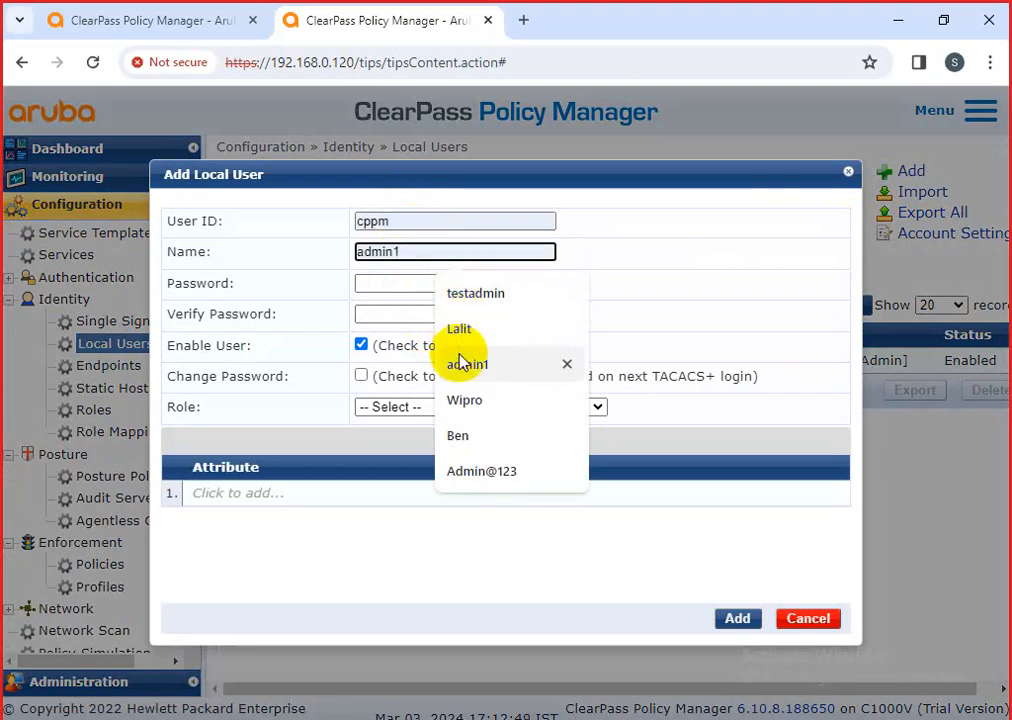
left_click(469, 410)
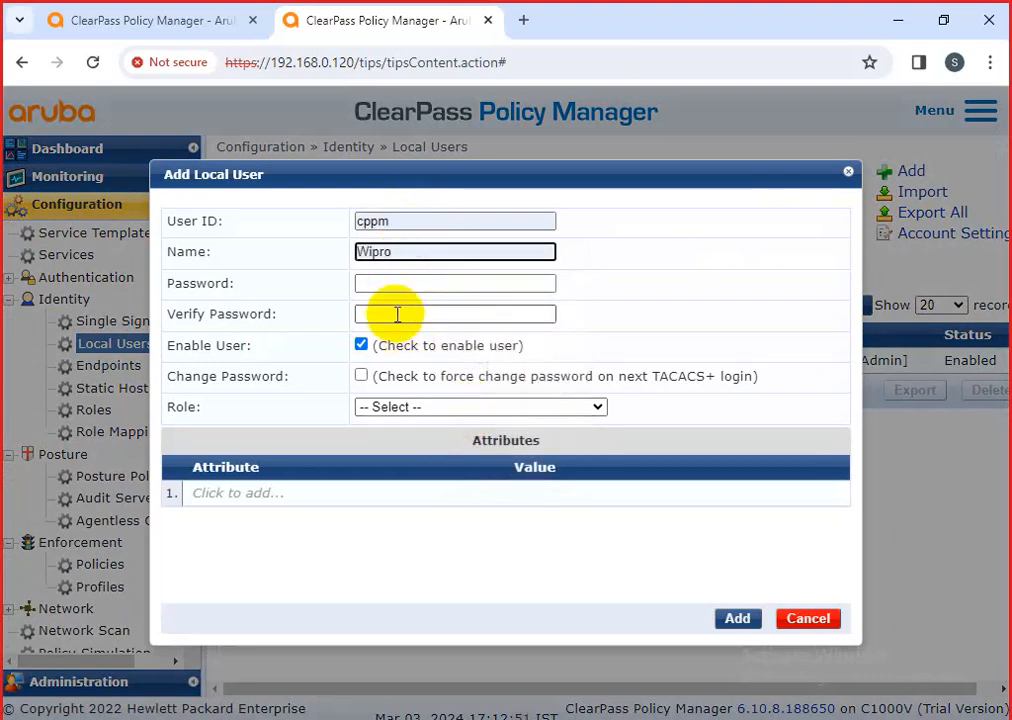
Step: Enter and confirm the user's password and assign the [TACACS+ Super Admin] role
left_click(386, 281)
type("•••••••••••••••")
key("Tab")
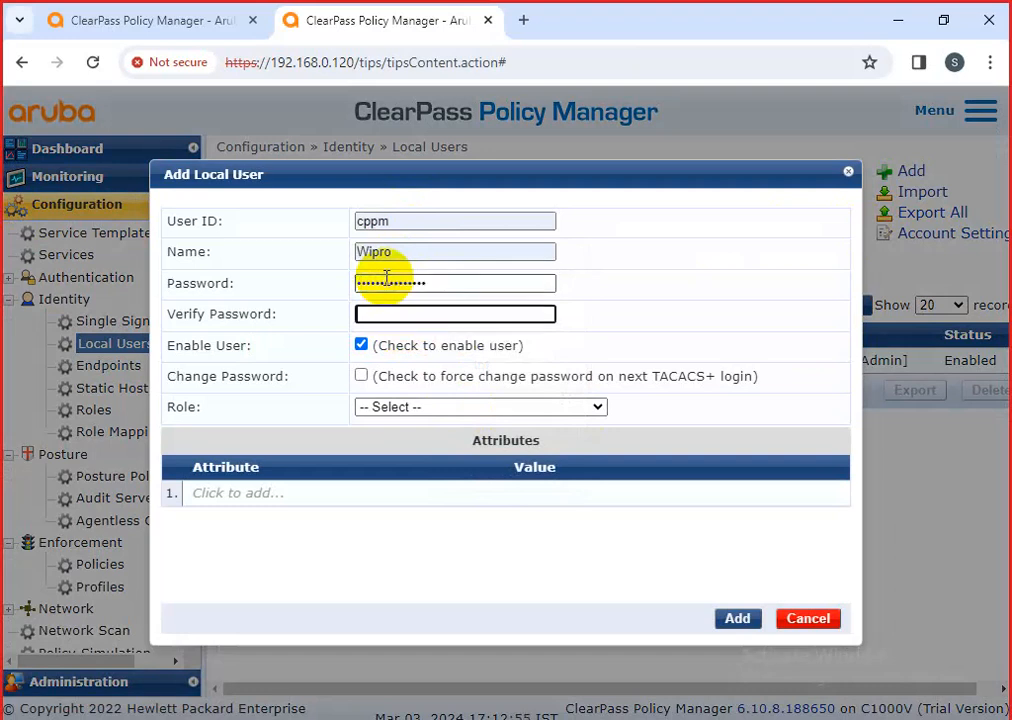
type("•••••••••")
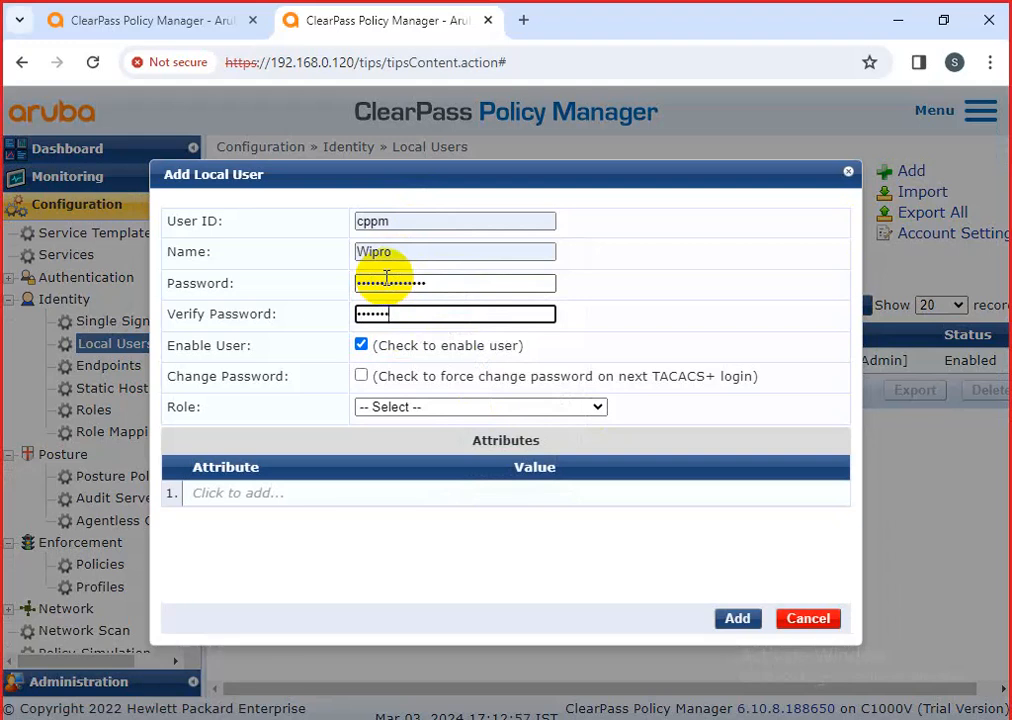
left_click(422, 408)
scroll(430, 360, "down", 20)
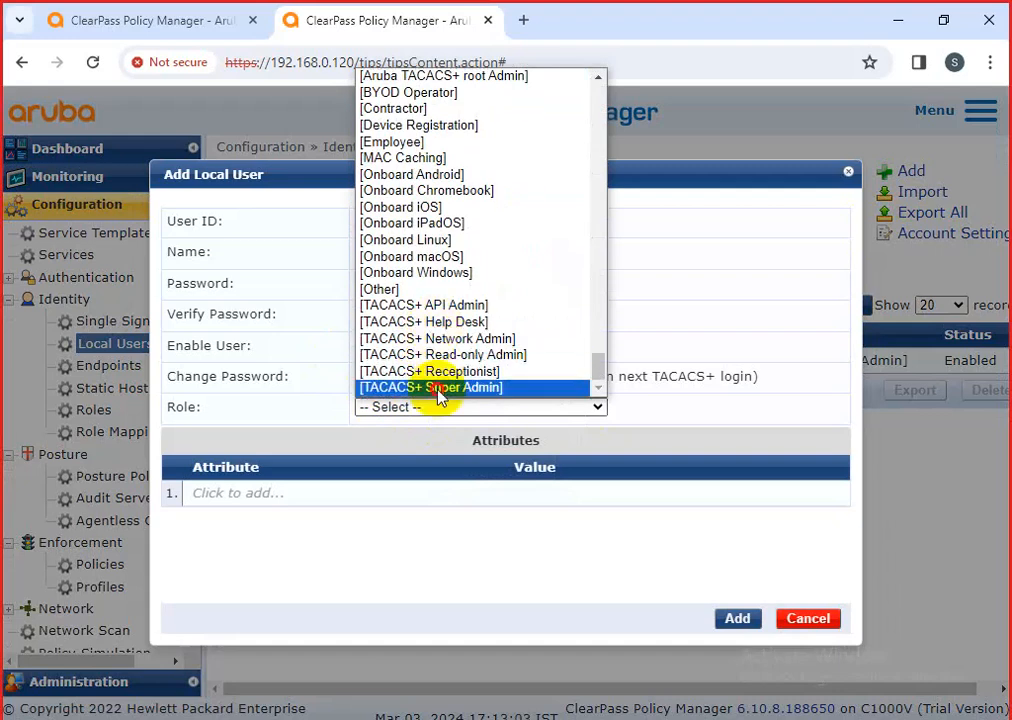
left_click(420, 387)
Step: Add the Department = IT and Title attribute rows to cppm
left_click(236, 495)
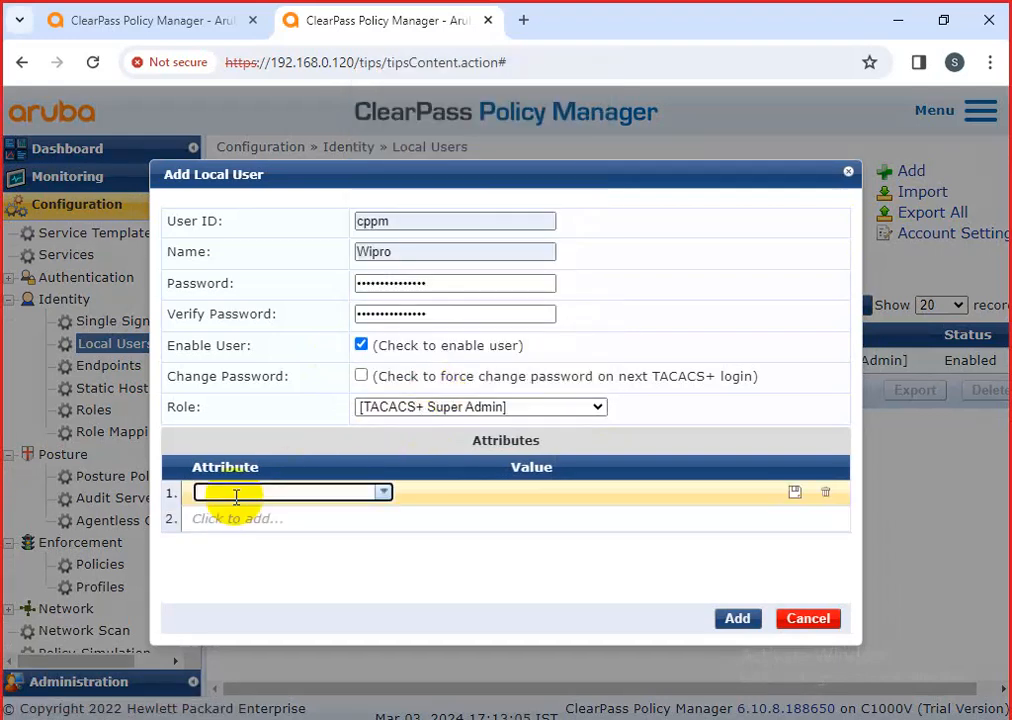
left_click(380, 496)
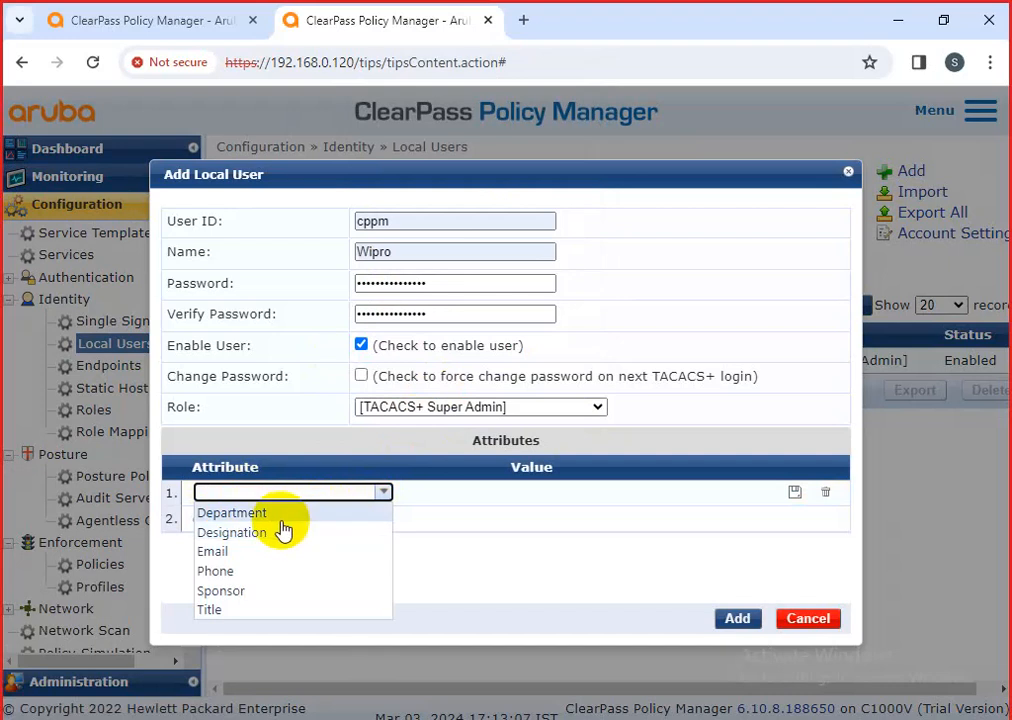
left_click(281, 516)
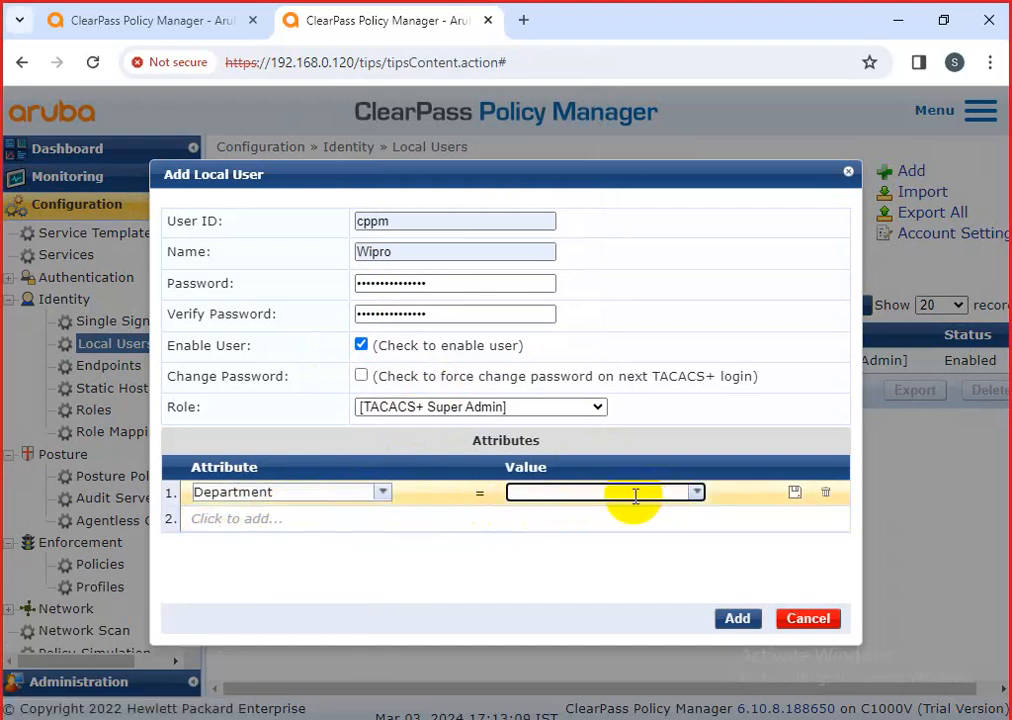
type("IT")
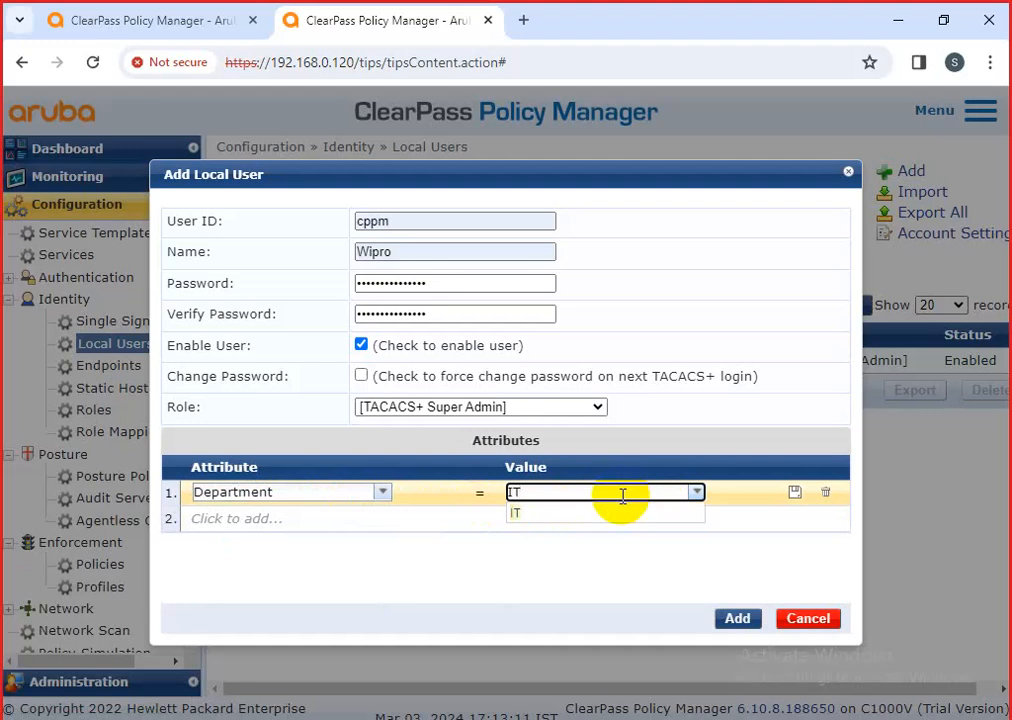
left_click(548, 513)
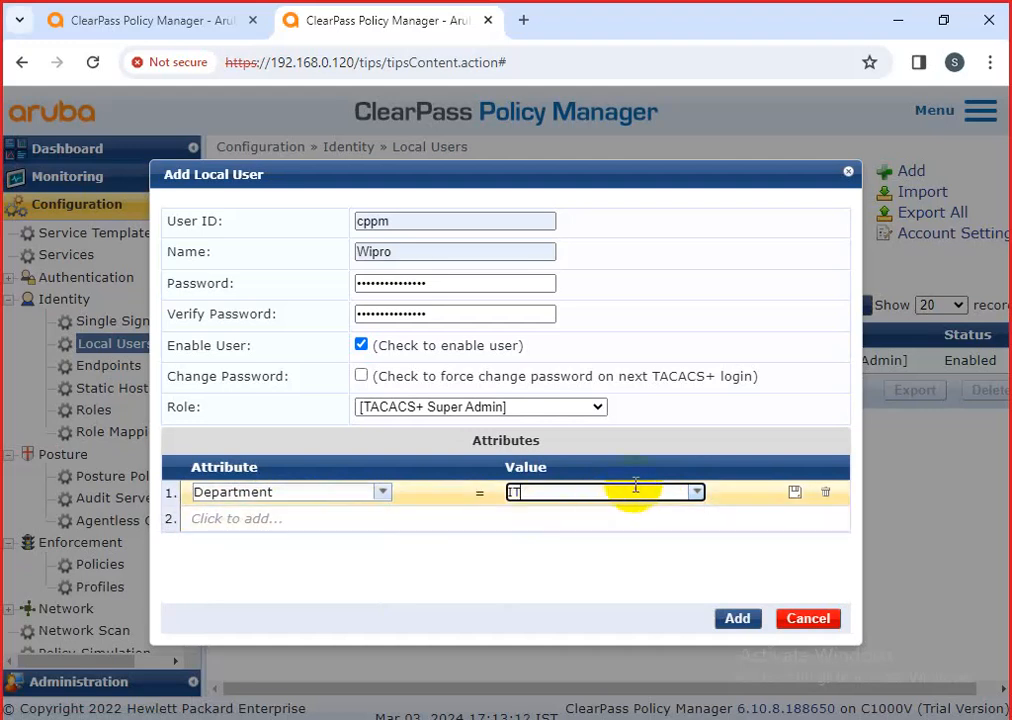
left_click(794, 492)
left_click(235, 522)
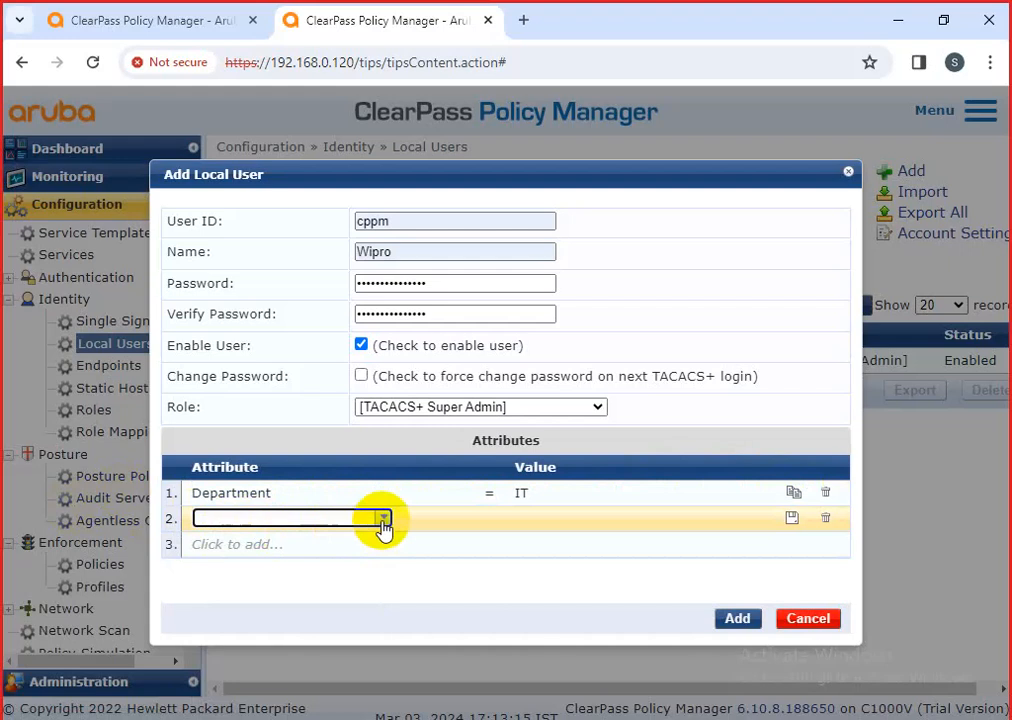
left_click(381, 519)
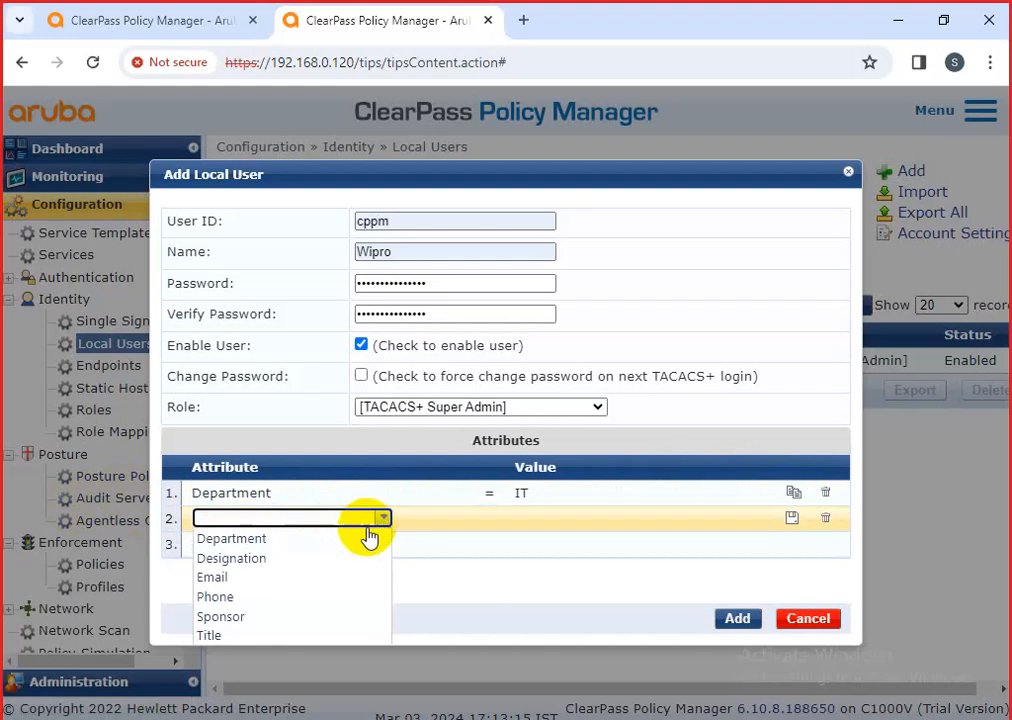
left_click(235, 635)
left_click(555, 518)
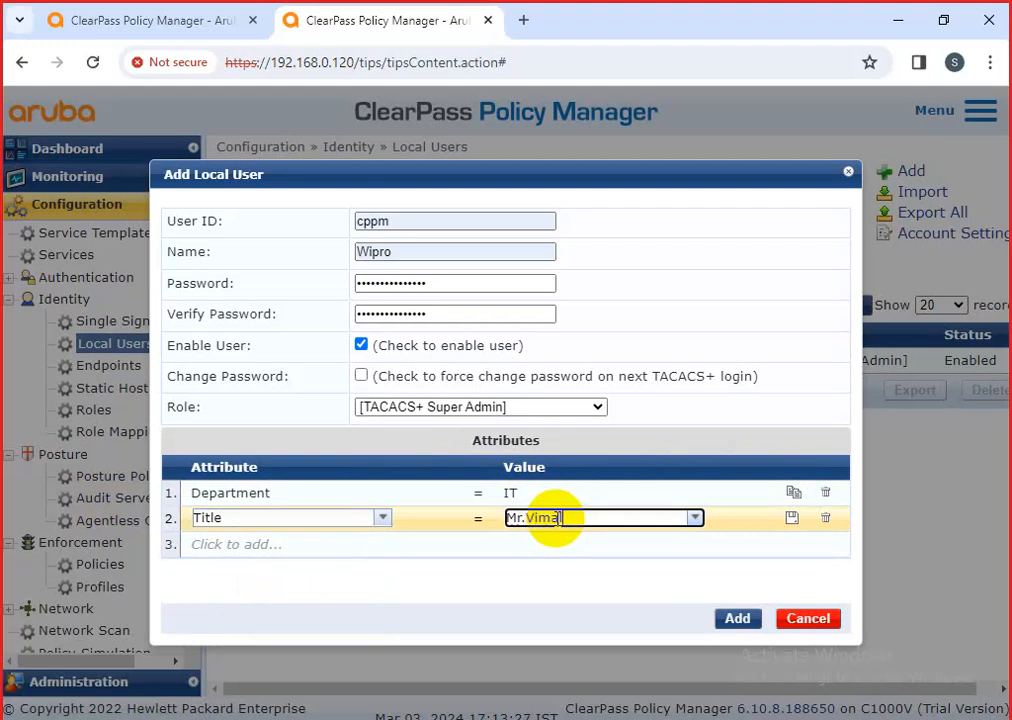
left_click(792, 517)
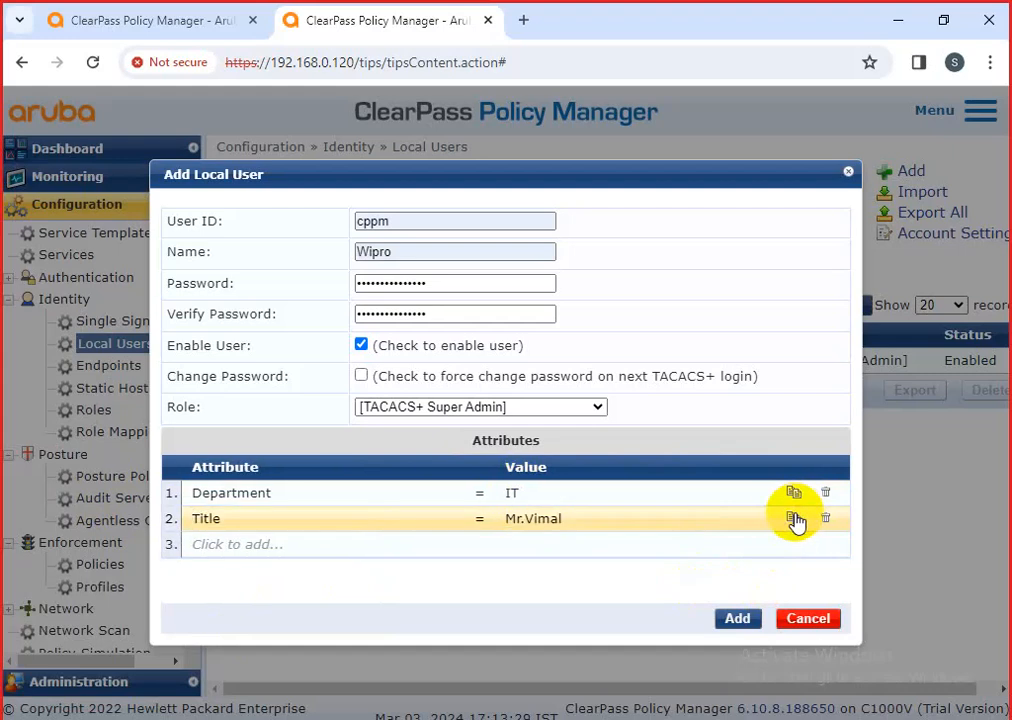
Step: Add the Sponsor = MD and Email attribute rows
left_click(793, 518)
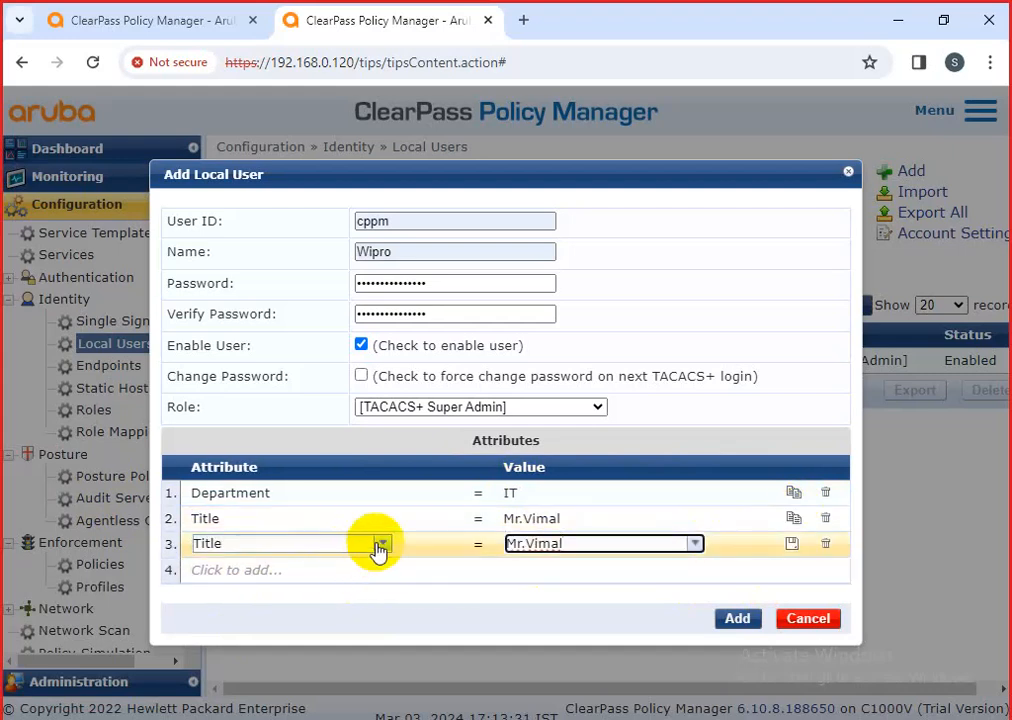
left_click(380, 543)
left_click(247, 643)
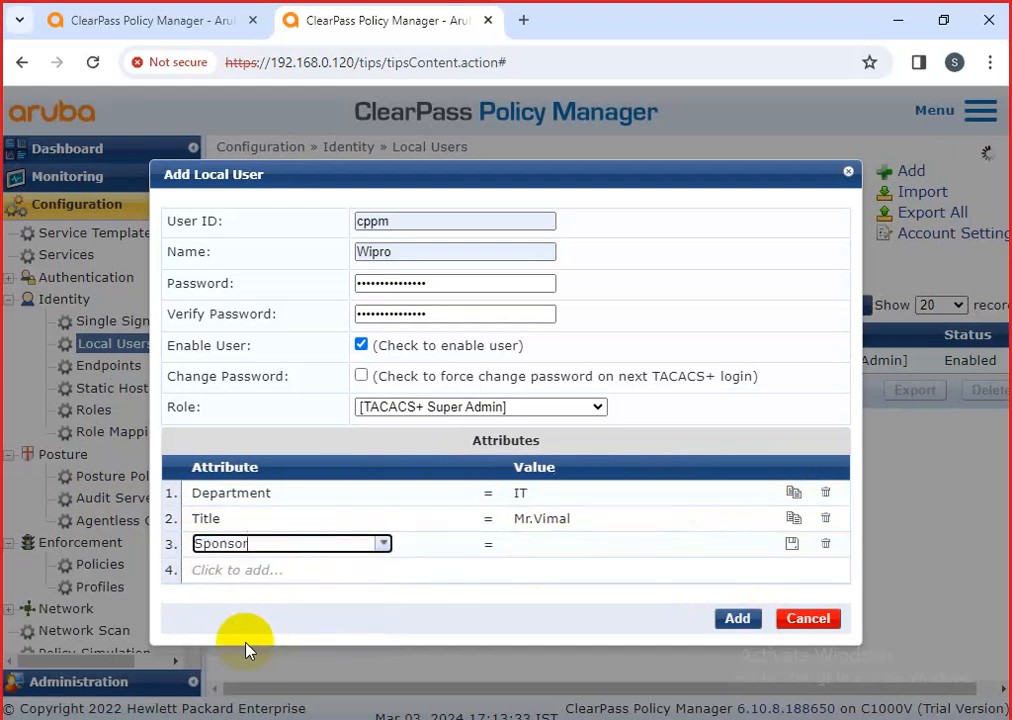
left_click(587, 545)
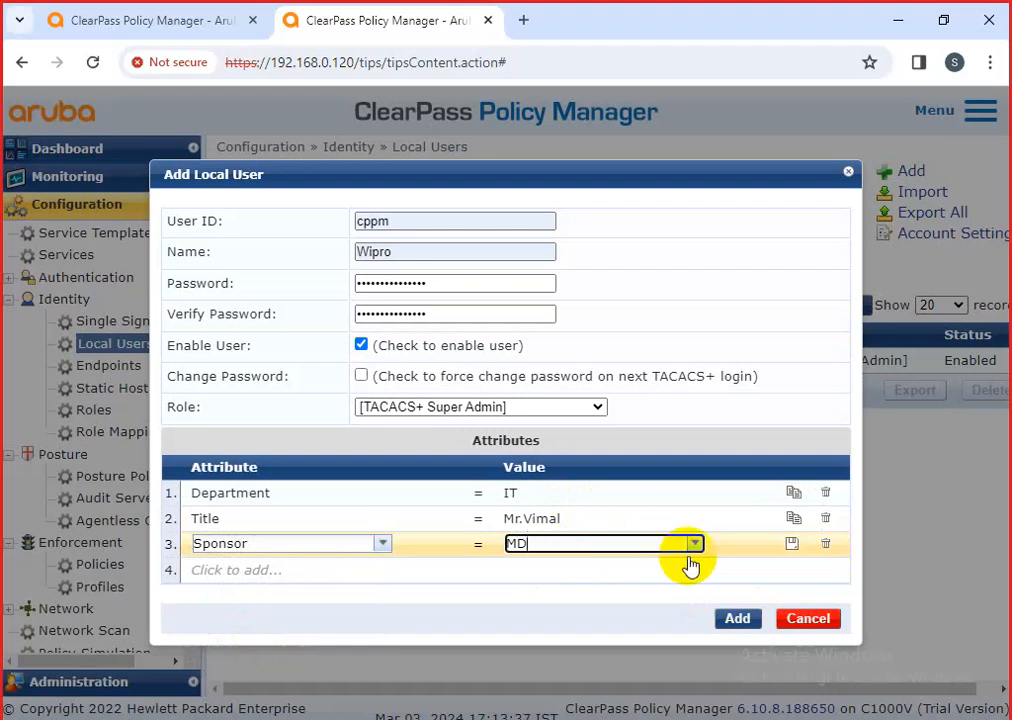
left_click(791, 544)
left_click(791, 546)
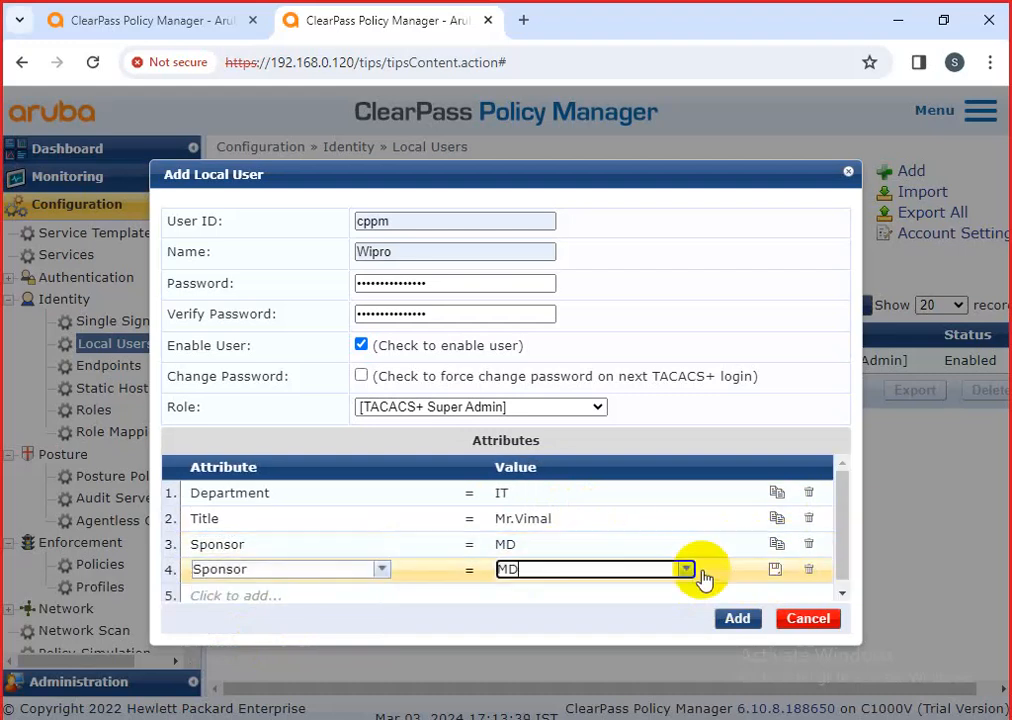
left_click(376, 570)
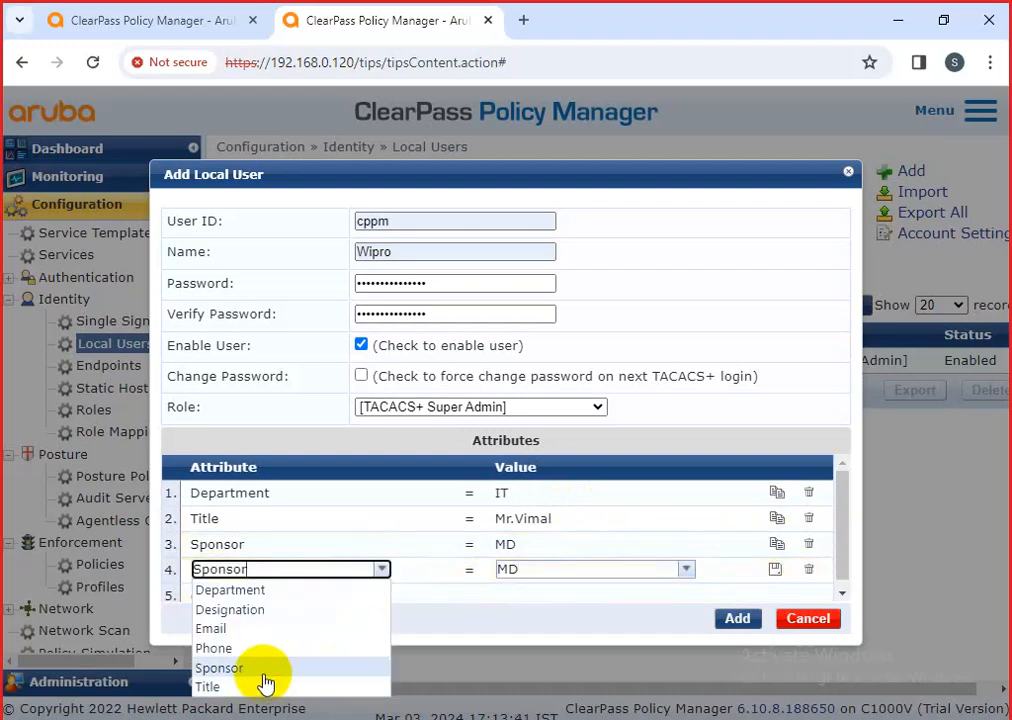
left_click(228, 630)
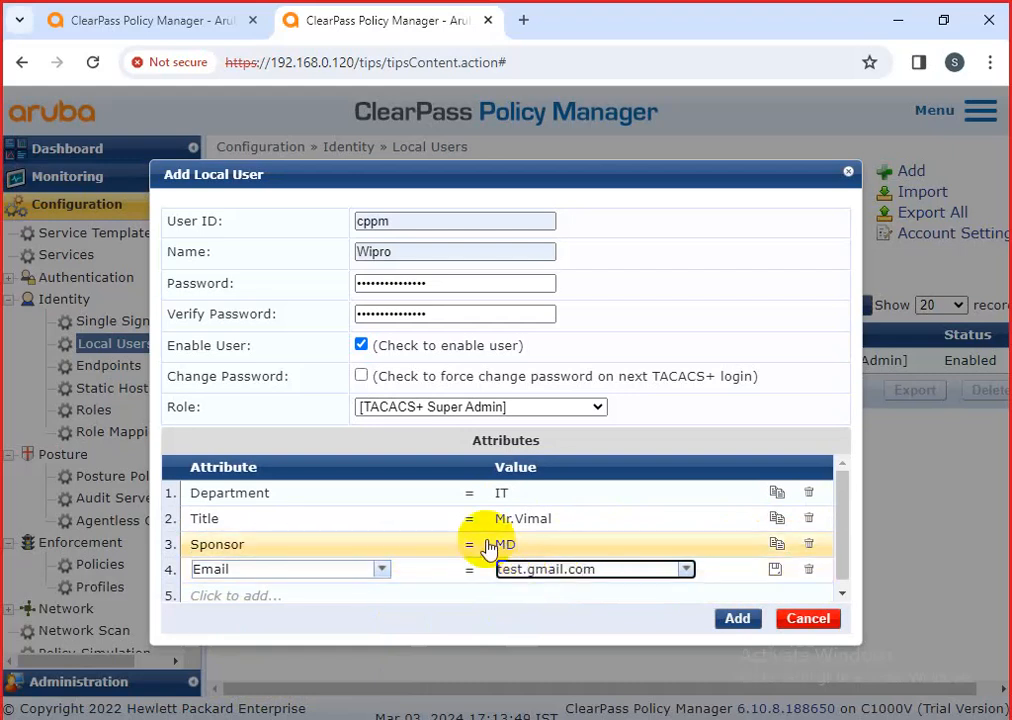
left_click(777, 571)
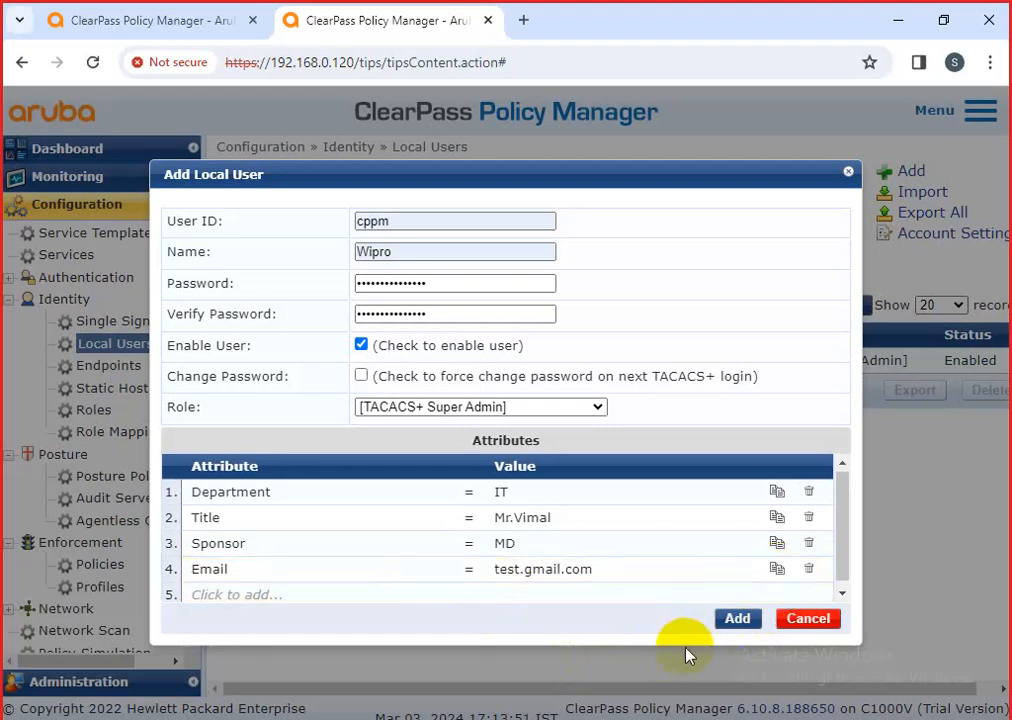
Step: Save the cppm user, review its details without changes, then go to the Services list
left_click(745, 631)
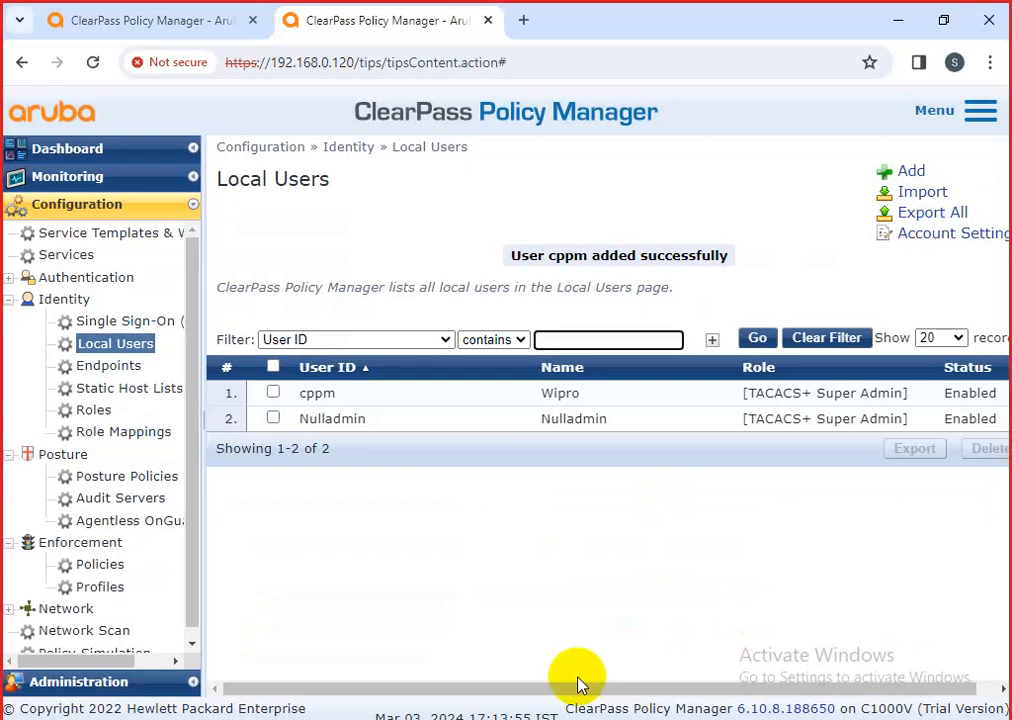
left_click(318, 400)
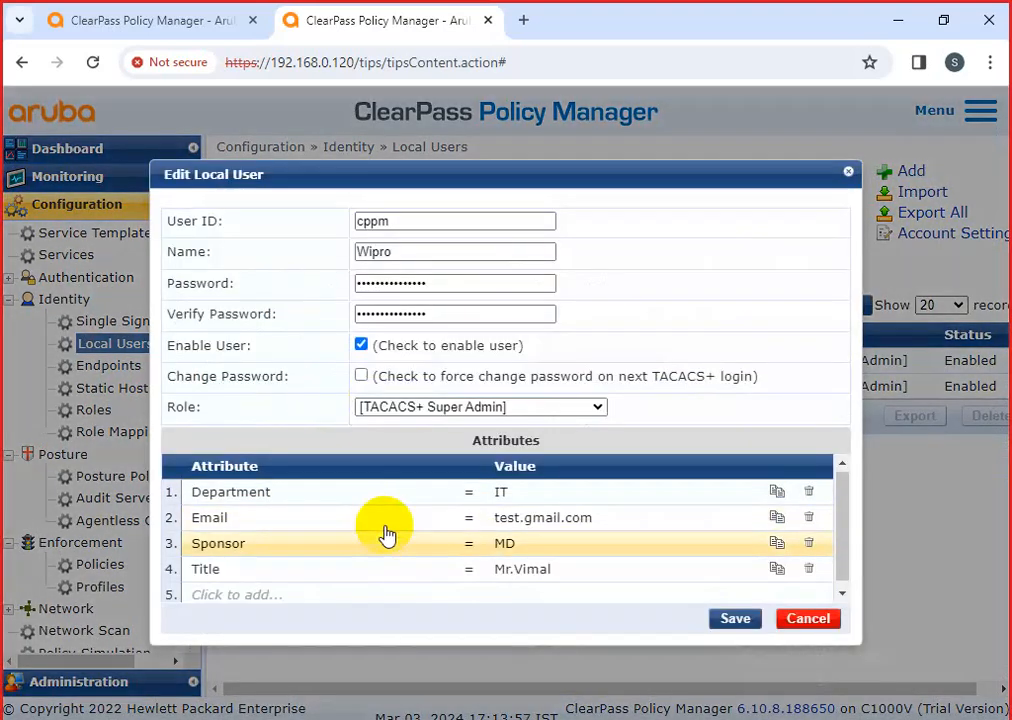
left_click(806, 620)
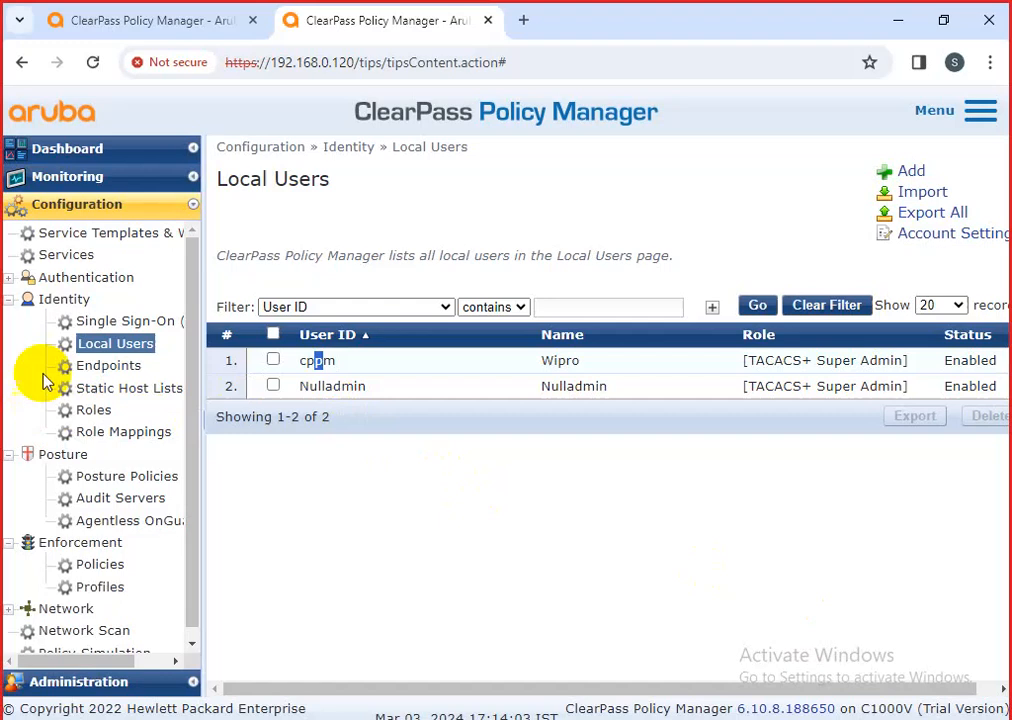
left_click(68, 255)
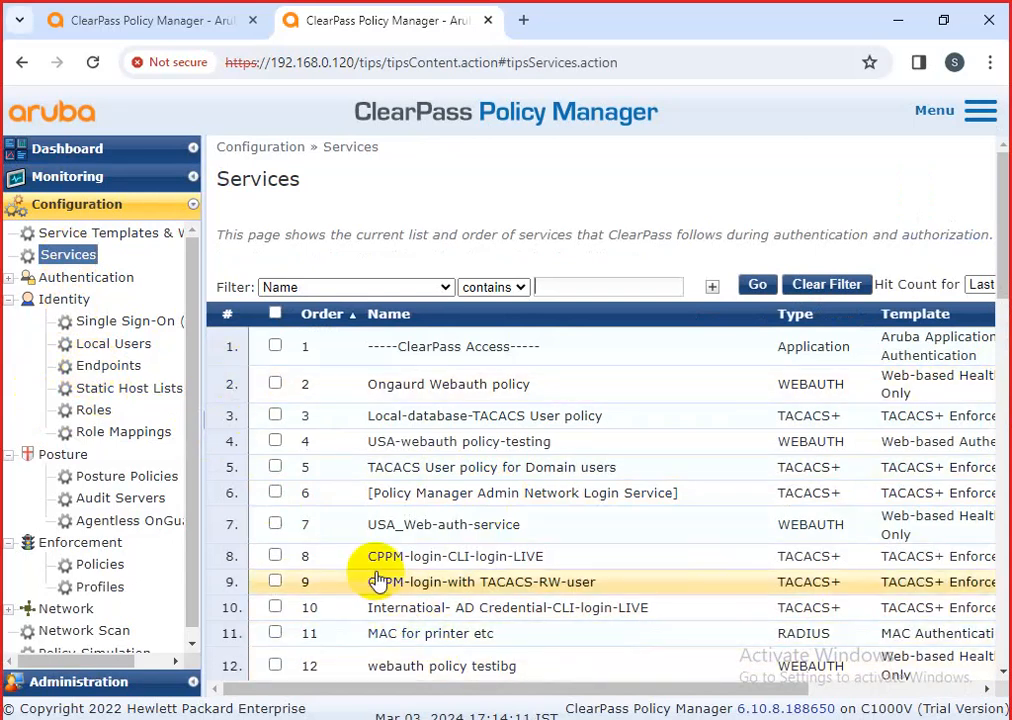
scroll(565, 407, "down", 2)
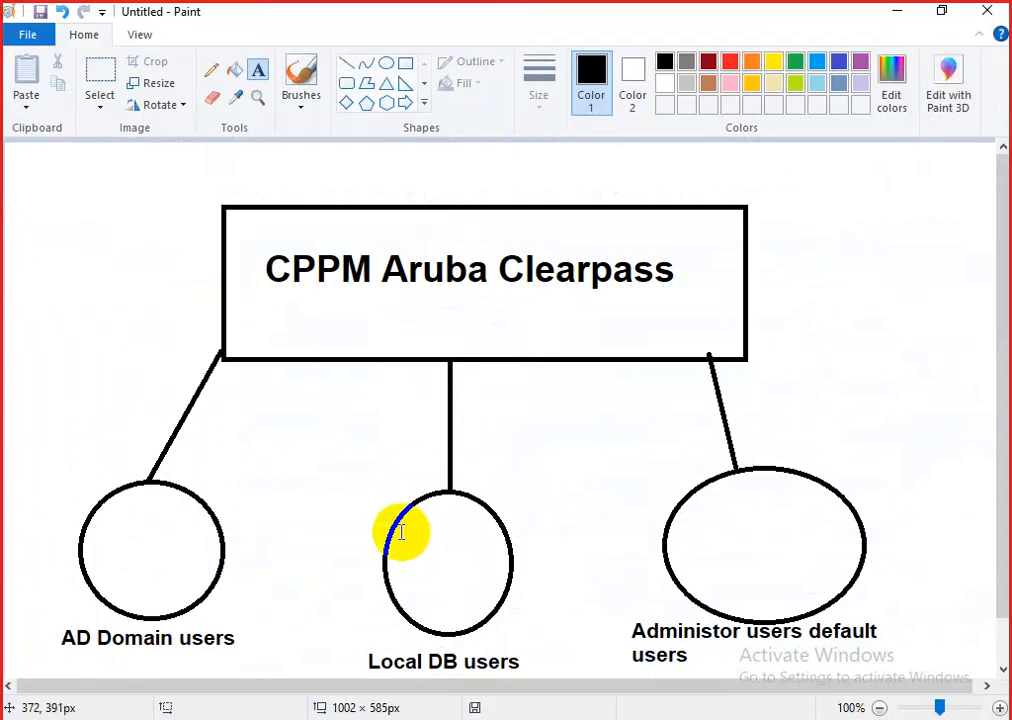
Step: In Paint, draw text areas near the administrator users label and AD Domain users circle
left_click_drag(586, 565, 968, 680)
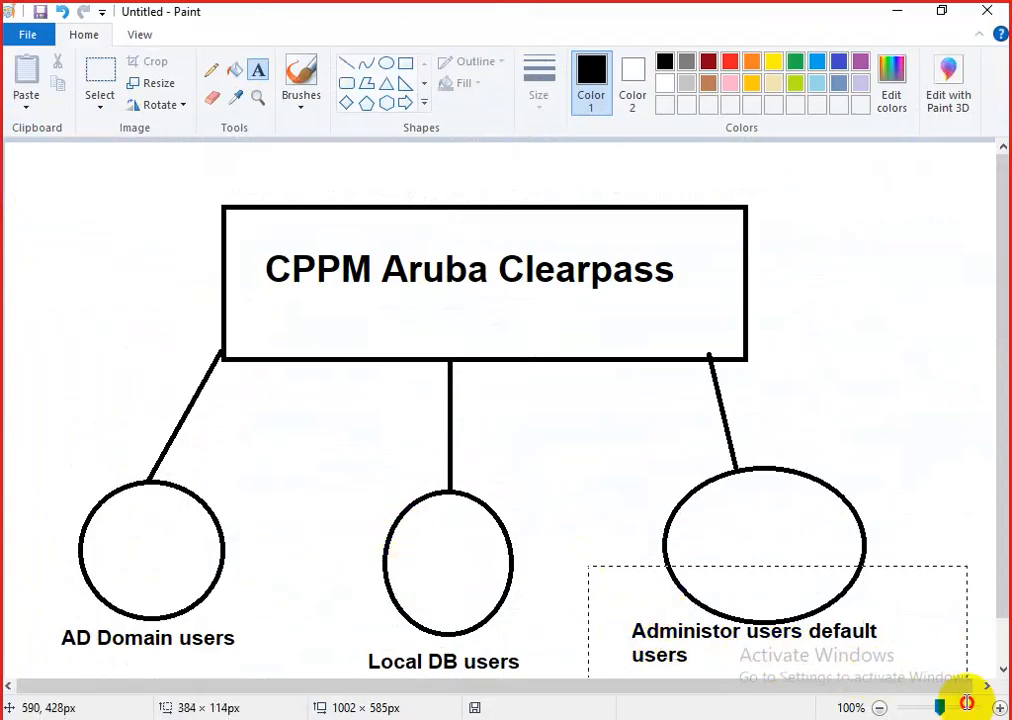
left_click_drag(541, 673, 50, 463)
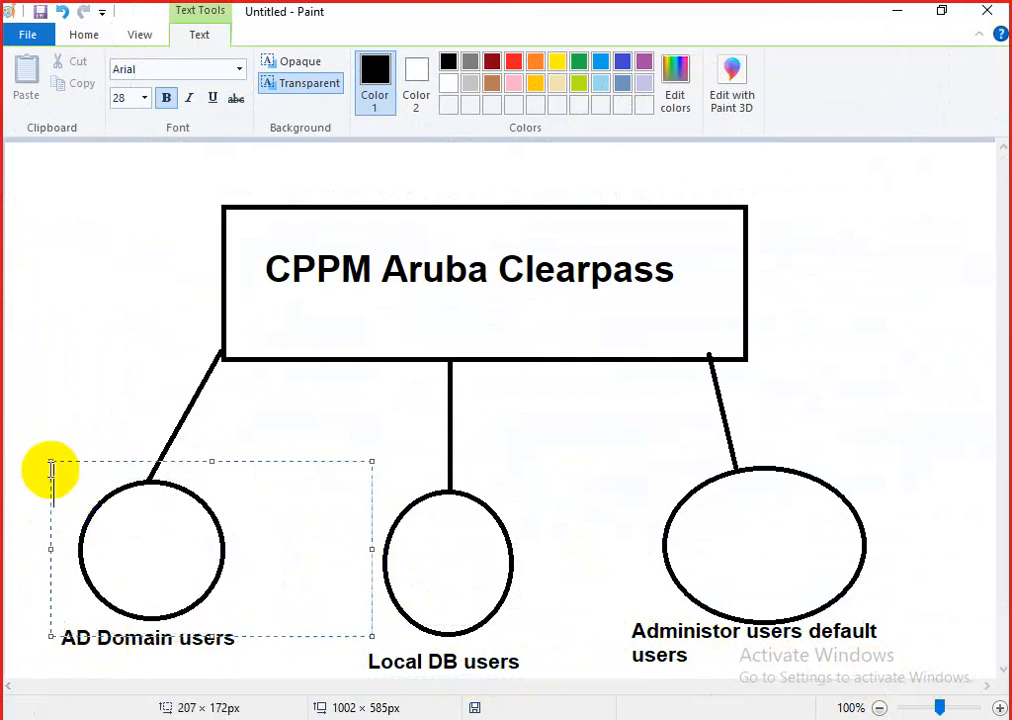